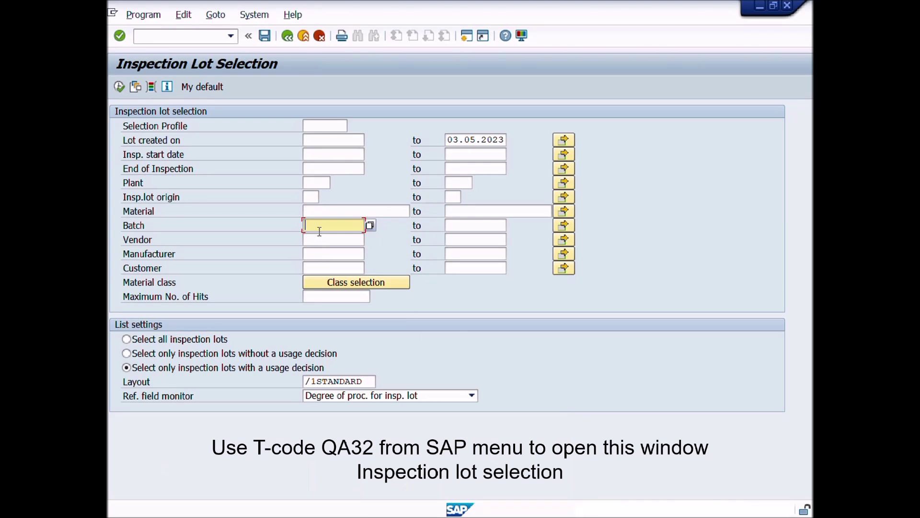
pyautogui.click(314, 183)
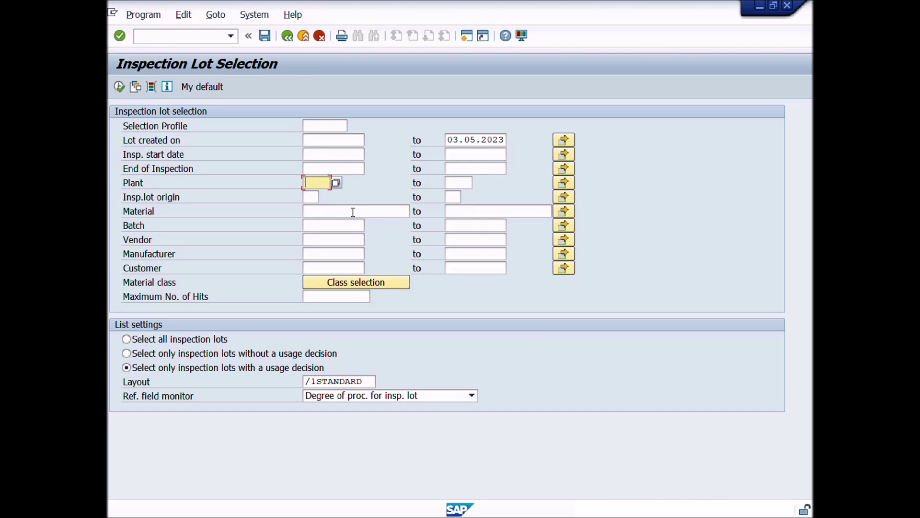
pyautogui.write('1')
pyautogui.click(311, 195)
pyautogui.click(313, 197)
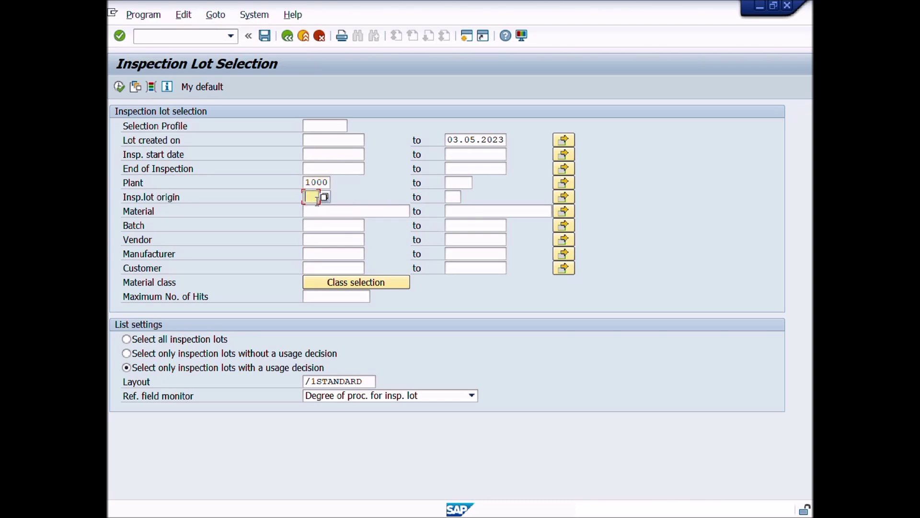
pyautogui.click(311, 209)
pyautogui.click(354, 210)
pyautogui.click(346, 221)
pyautogui.click(347, 227)
pyautogui.click(340, 237)
pyautogui.click(120, 37)
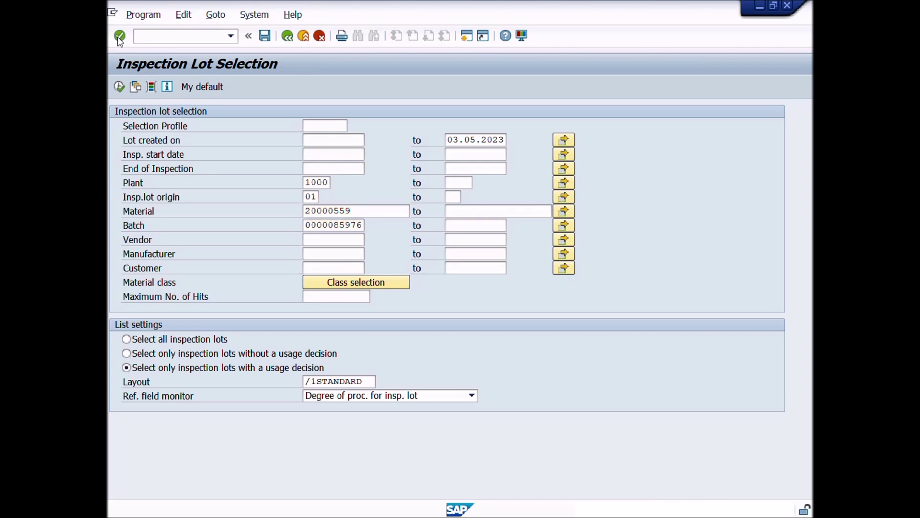
pyautogui.click(119, 87)
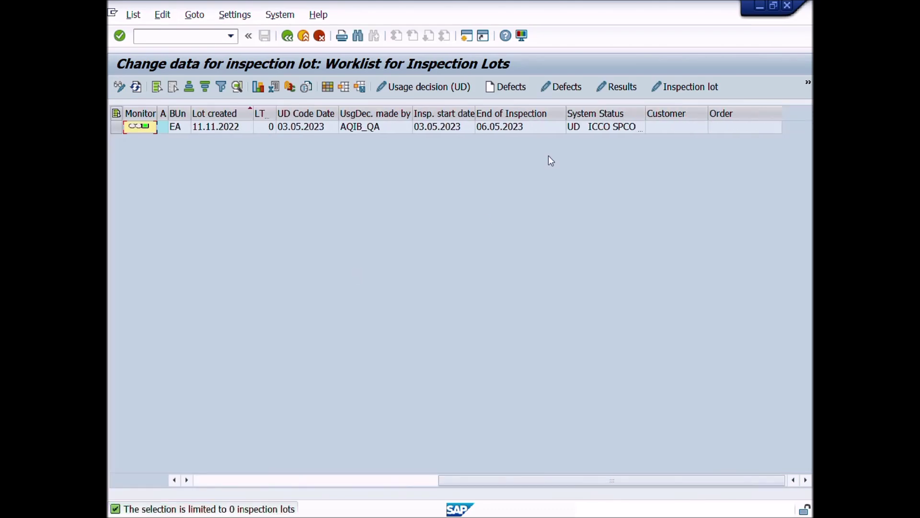
# Try to record results for the listed inspection lot created on 11.11.2022.
pyautogui.click(642, 132)
pyautogui.click(117, 128)
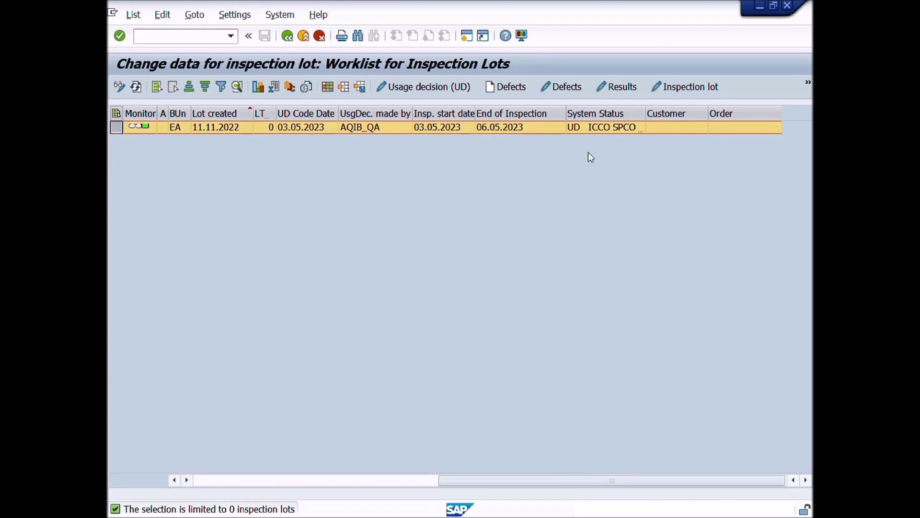
pyautogui.click(623, 89)
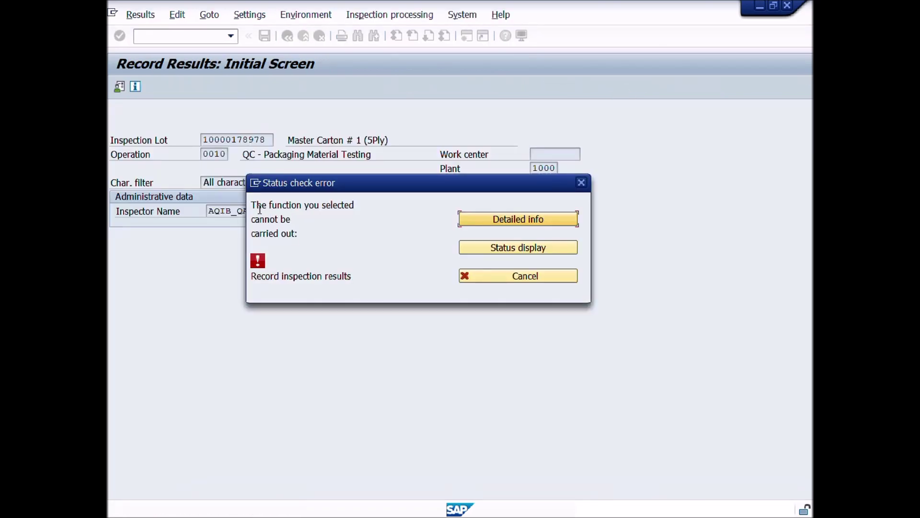
# Examine the status check error and its detailed list of influencing system statuses, and return to the worklist.
pyautogui.moveTo(317, 207); pyautogui.dragTo(360, 211)
pyautogui.click(298, 224)
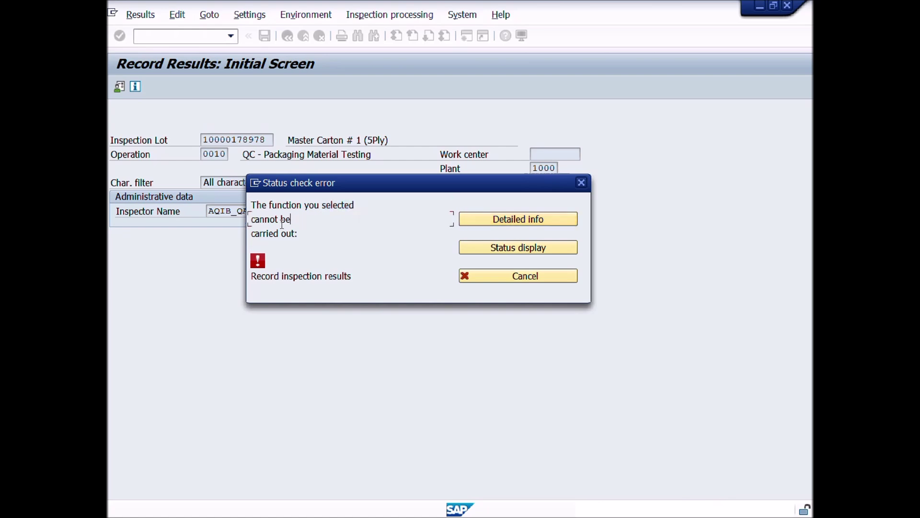
pyautogui.moveTo(265, 233); pyautogui.dragTo(311, 235)
pyautogui.click(361, 228)
pyautogui.click(557, 219)
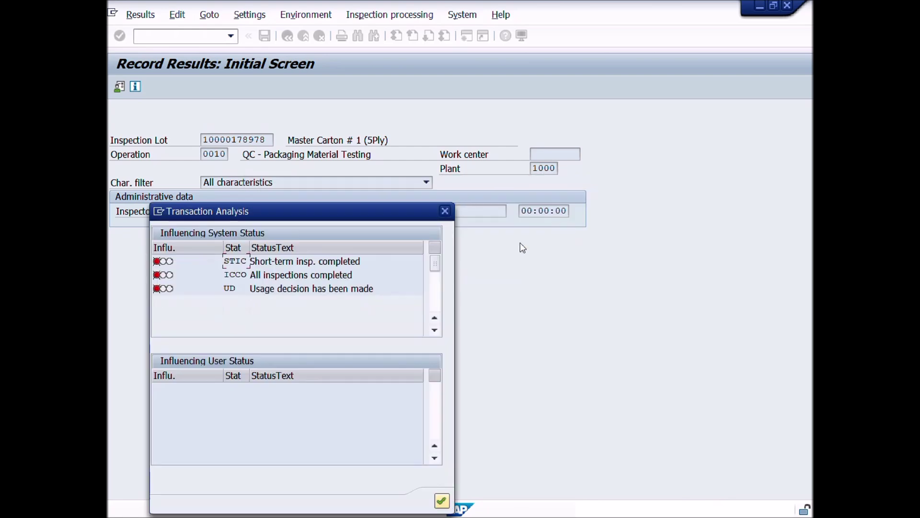
pyautogui.moveTo(361, 261); pyautogui.dragTo(249, 264)
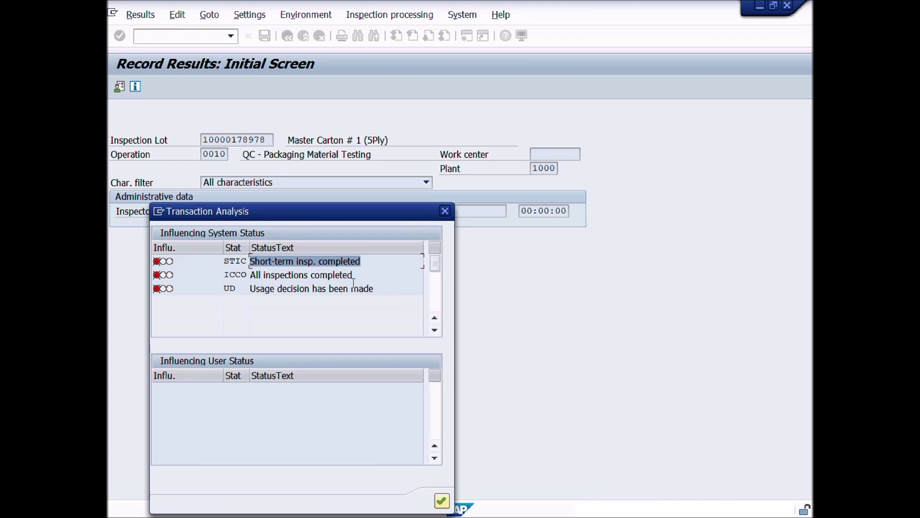
pyautogui.moveTo(354, 276); pyautogui.dragTo(250, 279)
pyautogui.moveTo(373, 289); pyautogui.dragTo(252, 305)
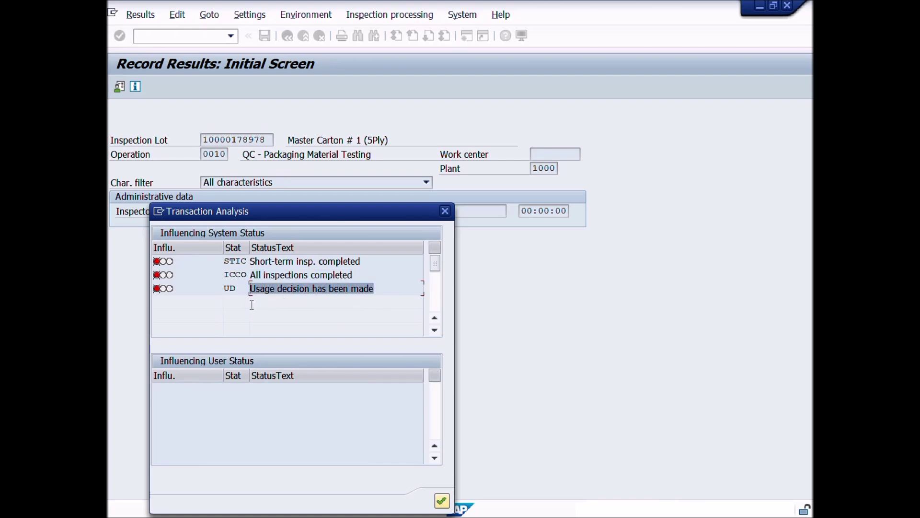
pyautogui.click(444, 211)
pyautogui.click(544, 278)
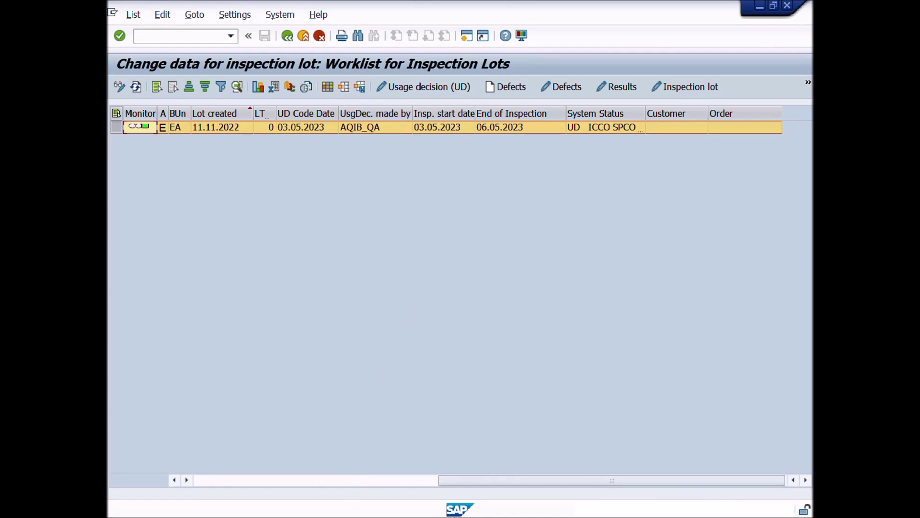
# Switch to the SAP Easy Access session, ready to enter a transaction code.
pyautogui.moveTo(335, 516)
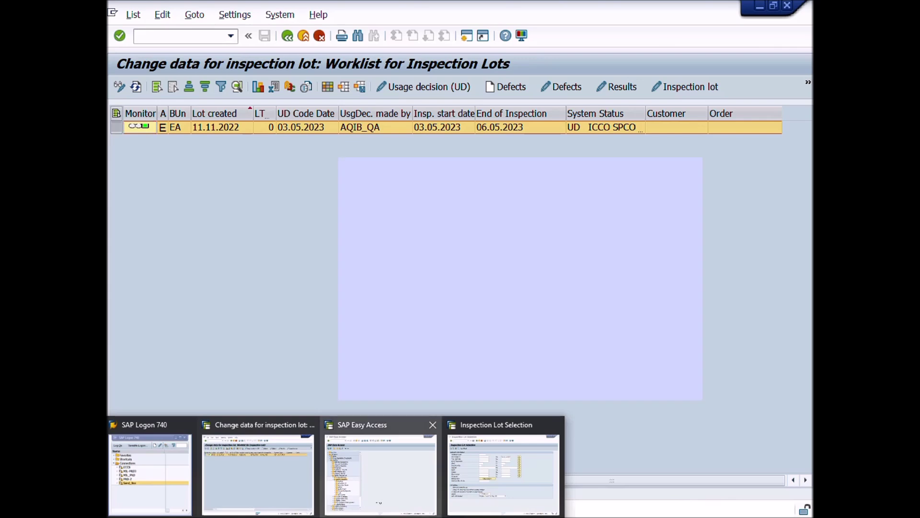
pyautogui.click(376, 494)
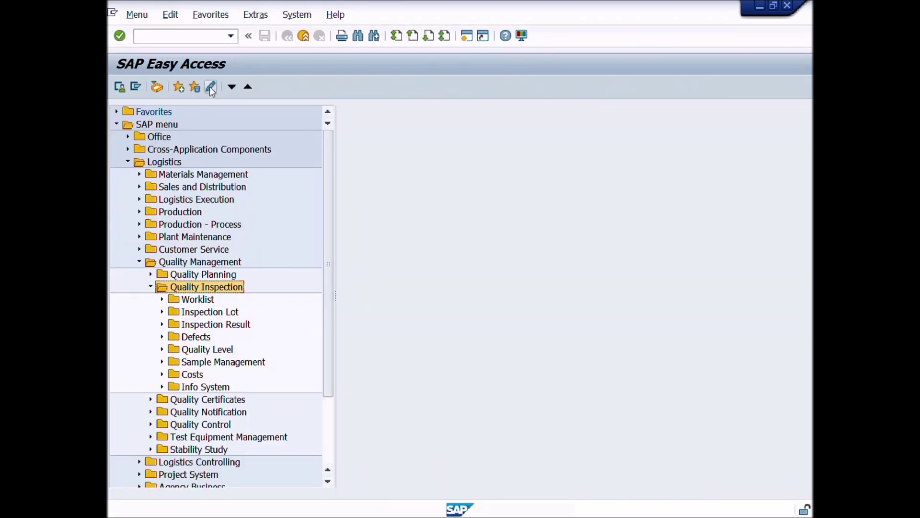
pyautogui.click(193, 38)
pyautogui.write('CC01')
pyautogui.press('BackSpace')
pyautogui.press('BackSpace')
pyautogui.press('BackSpace')
pyautogui.press('BackSpace')
# Start transaction QP02 and enter material 20000559 and plant 1000 for the inspection plan change.
pyautogui.write('QP02')
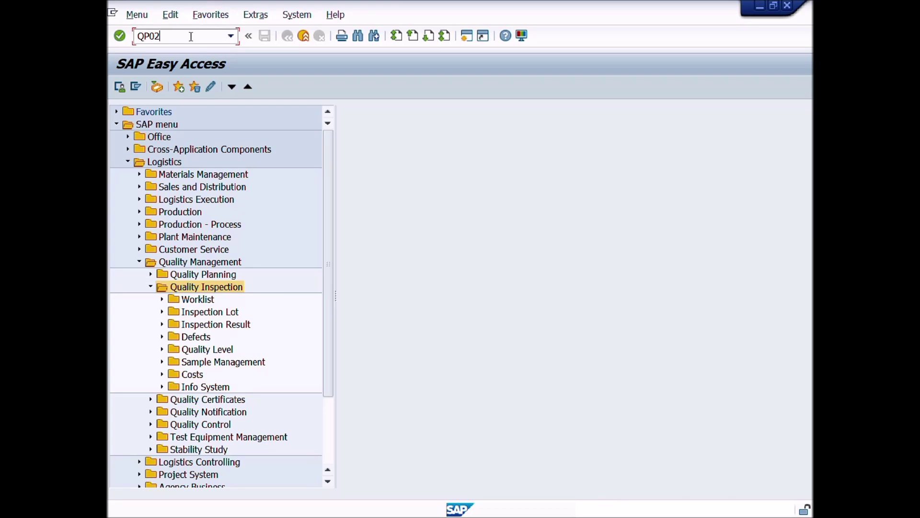
pyautogui.click(120, 36)
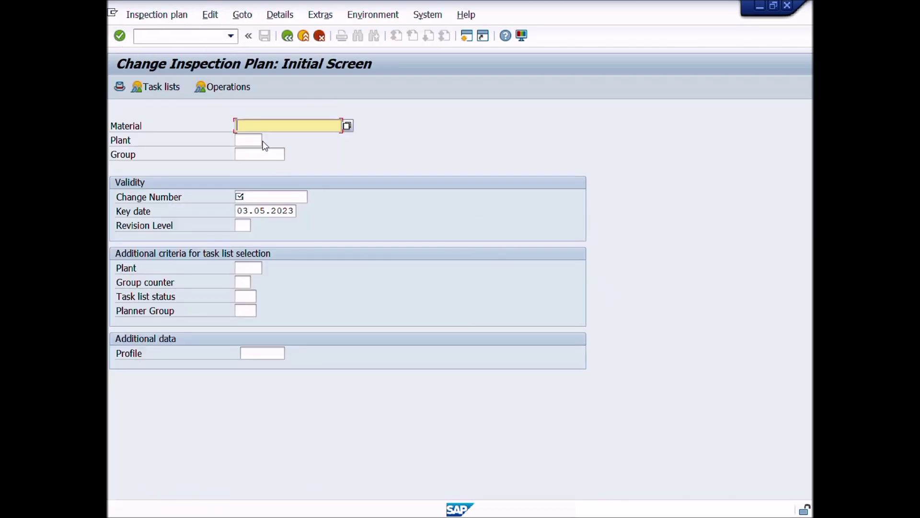
pyautogui.press('BackSpace')
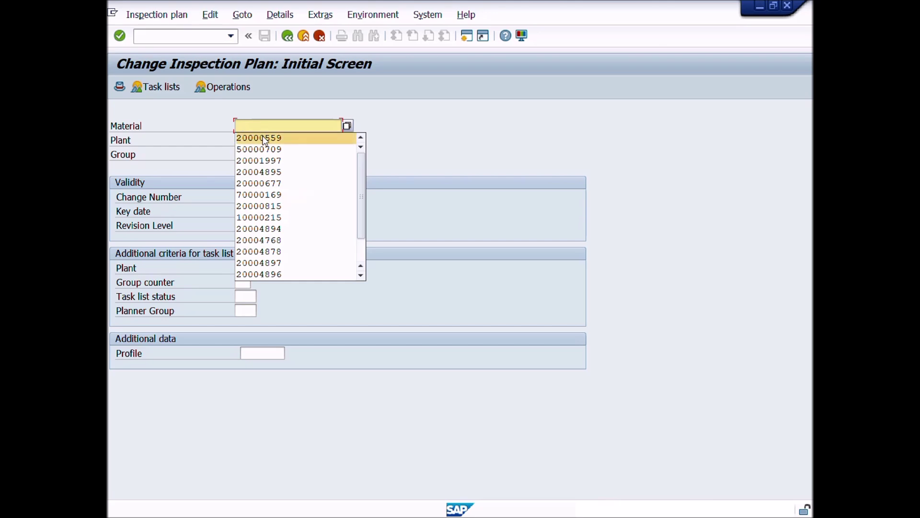
pyautogui.click(264, 138)
pyautogui.click(263, 139)
pyautogui.press('BackSpace')
pyautogui.click(246, 153)
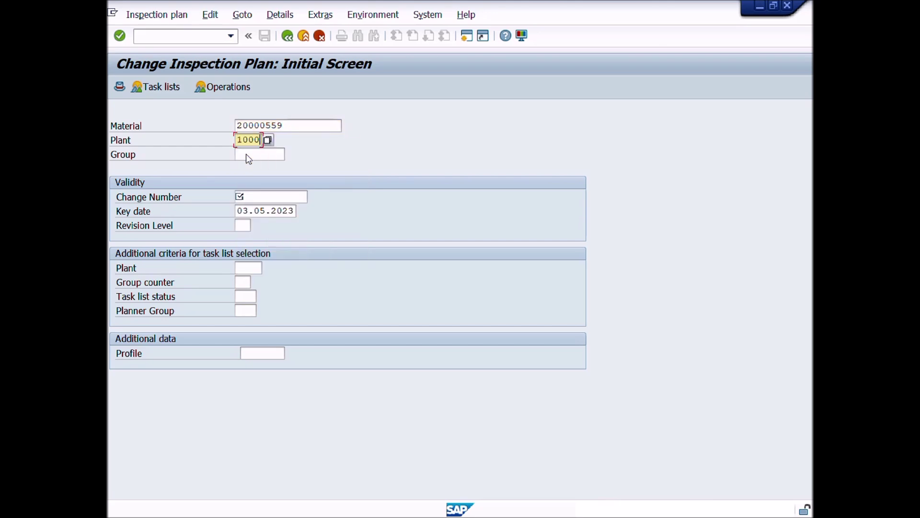
pyautogui.press('Tab')
pyautogui.press('Tab')
pyautogui.click(283, 197)
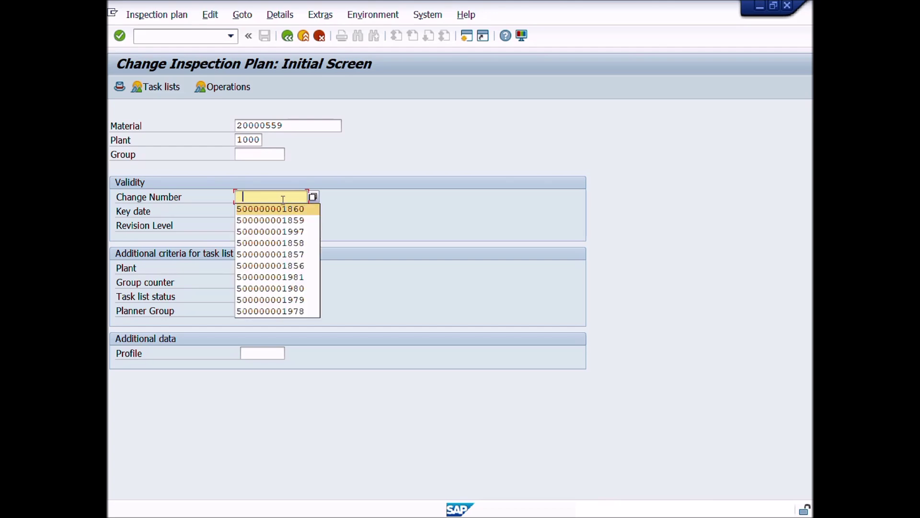
pyautogui.click(283, 209)
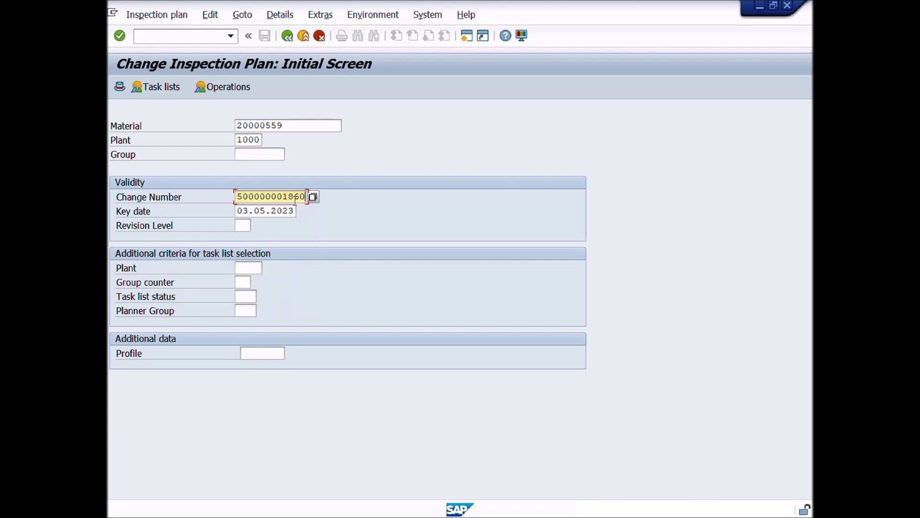
pyautogui.moveTo(271, 196); pyautogui.dragTo(320, 189)
pyautogui.click(260, 211)
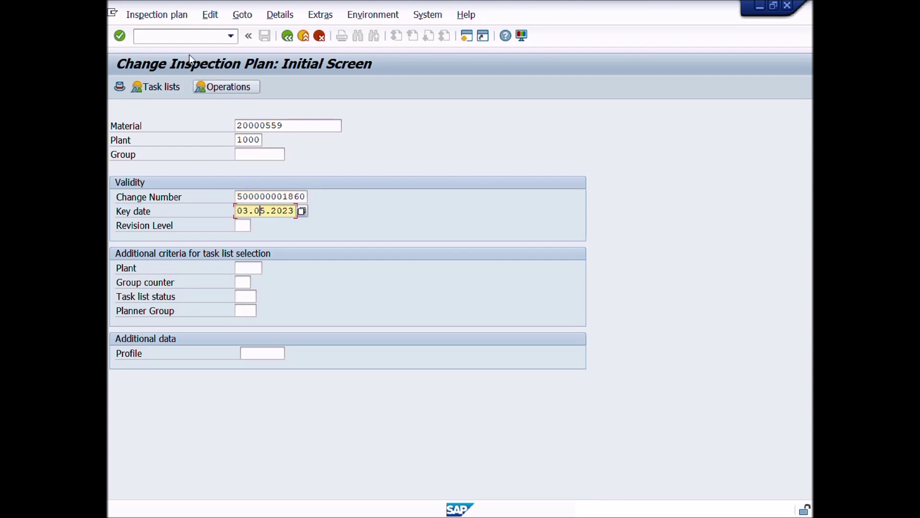
# Open the inspection plan with group counter 3 and show the inspection characteristics of operation 0010.
pyautogui.click(125, 36)
pyautogui.doubleClick(219, 193)
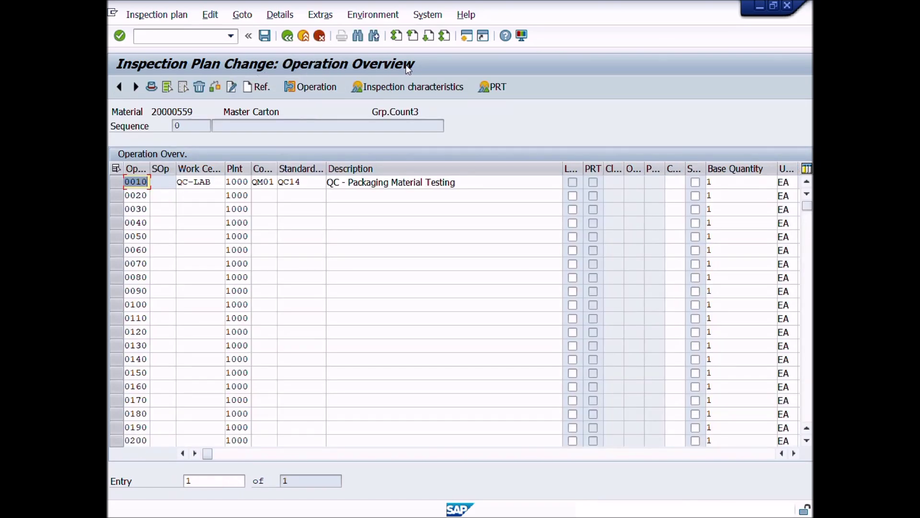
pyautogui.click(117, 182)
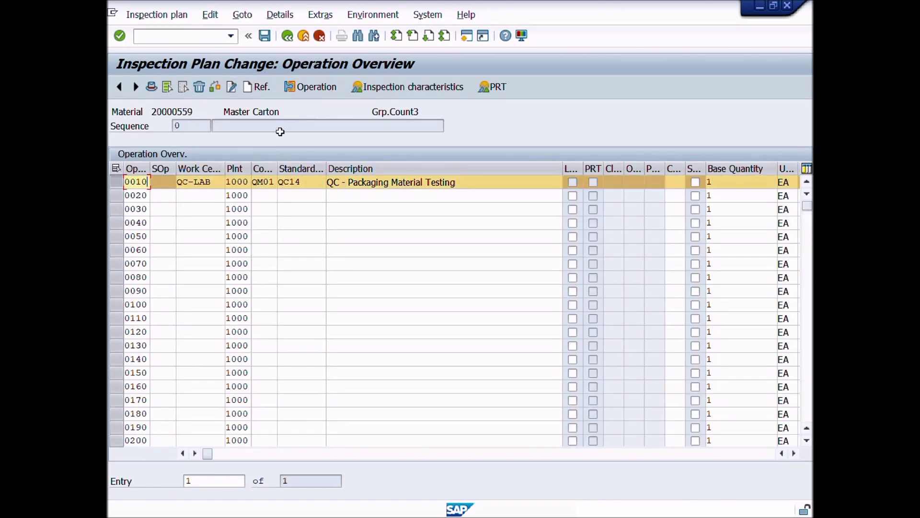
pyautogui.click(459, 89)
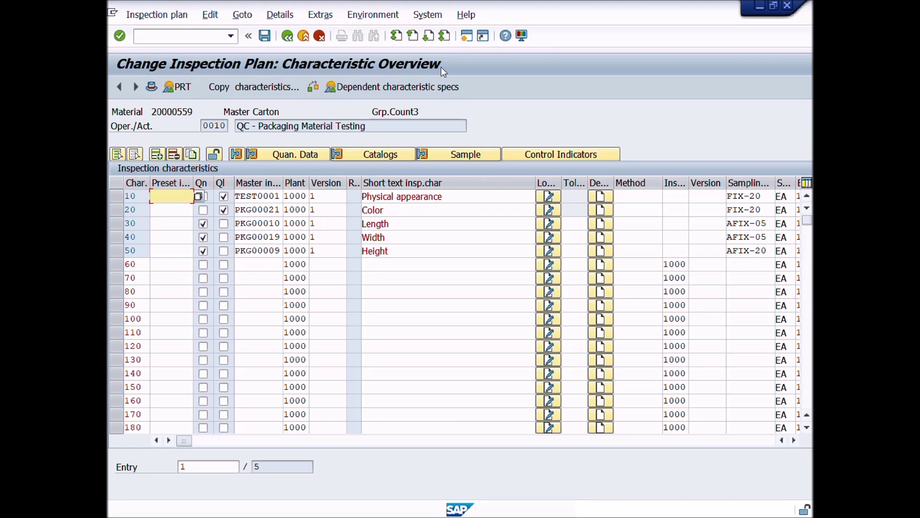
# Accept the Physical appearance characteristic's control indicators with Long-term inspection active, consulting the help for that indicator.
pyautogui.click(117, 197)
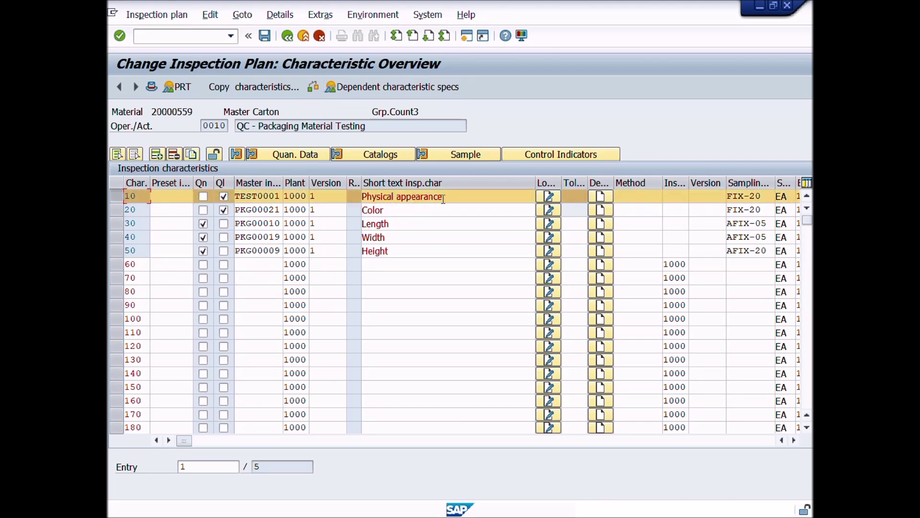
pyautogui.click(606, 153)
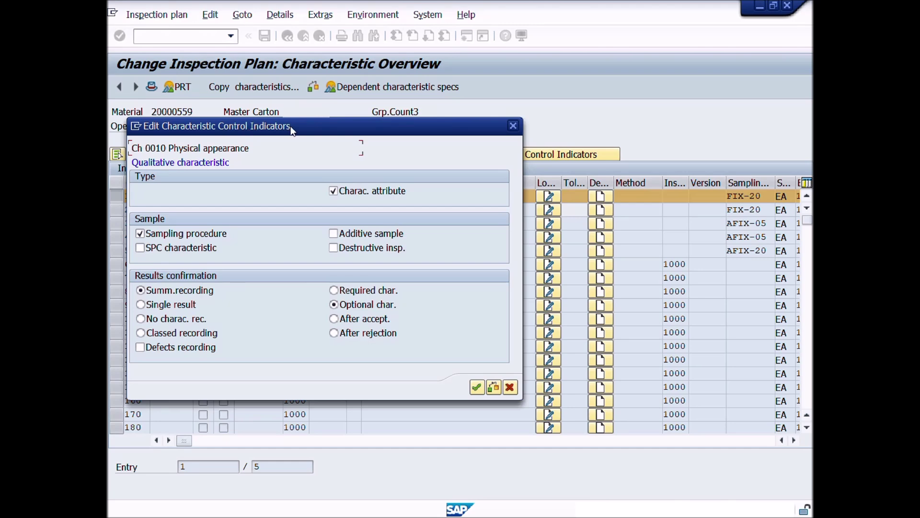
pyautogui.click(475, 388)
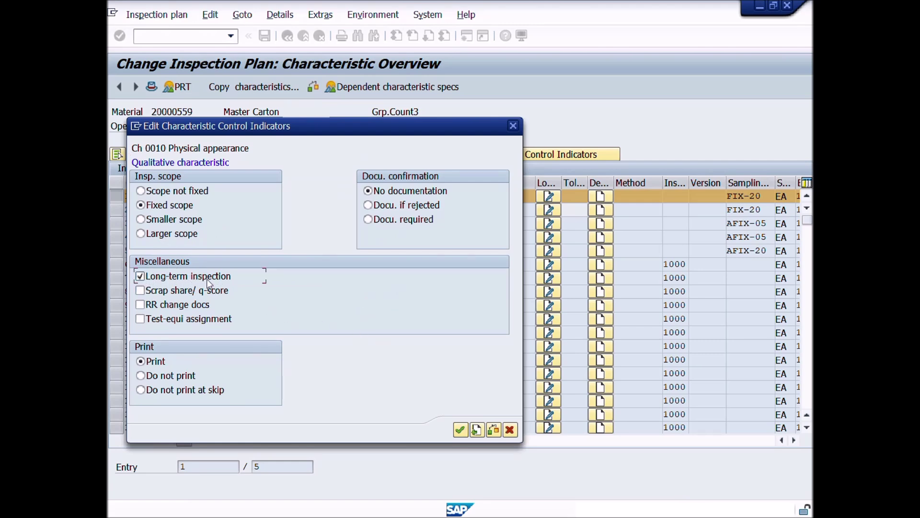
pyautogui.press('F1')
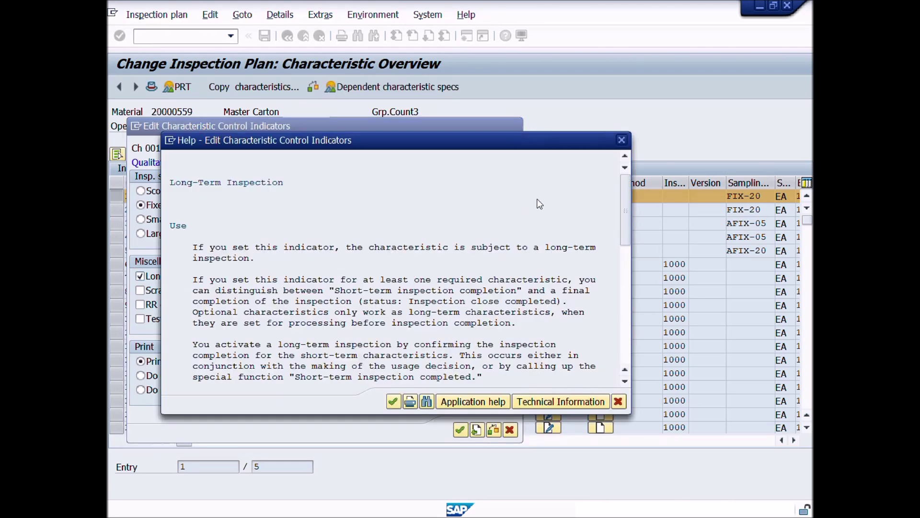
pyautogui.click(621, 140)
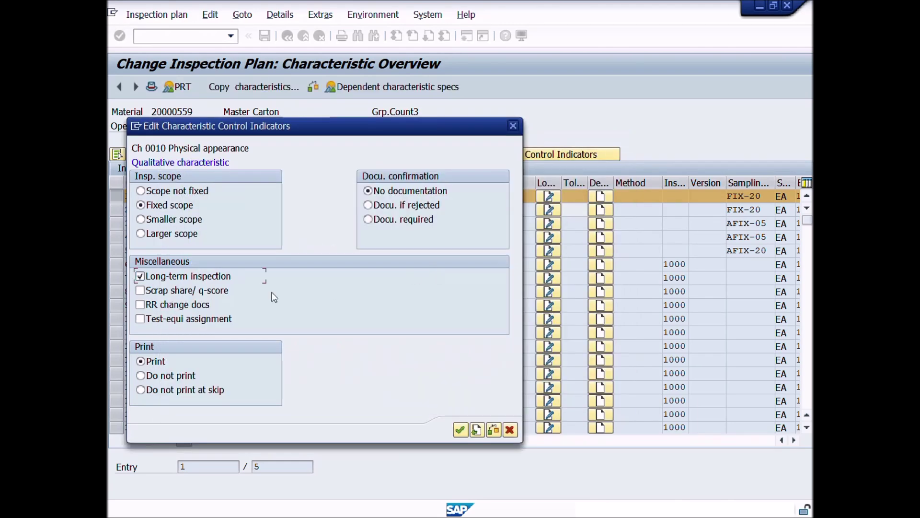
pyautogui.click(460, 430)
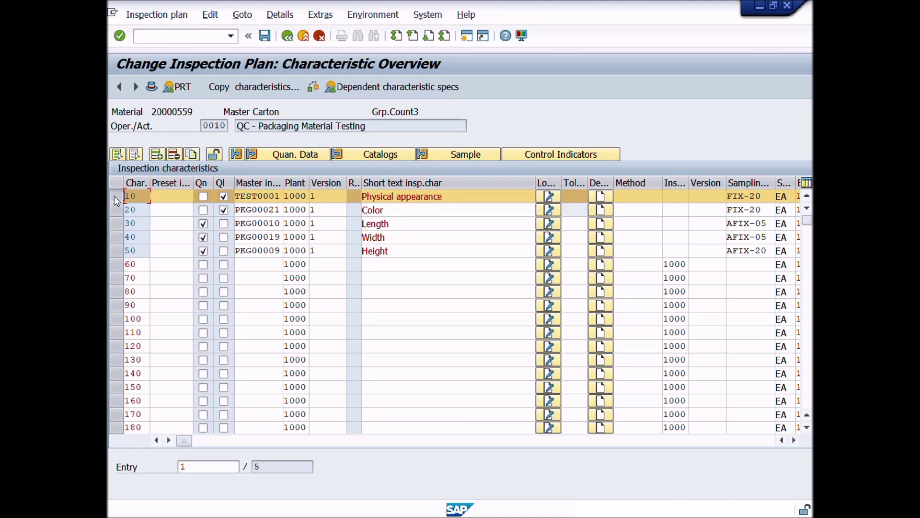
# Select the Color, Length, Width and Height characteristics together and open their control indicators.
pyautogui.moveTo(116, 209); pyautogui.dragTo(120, 223)
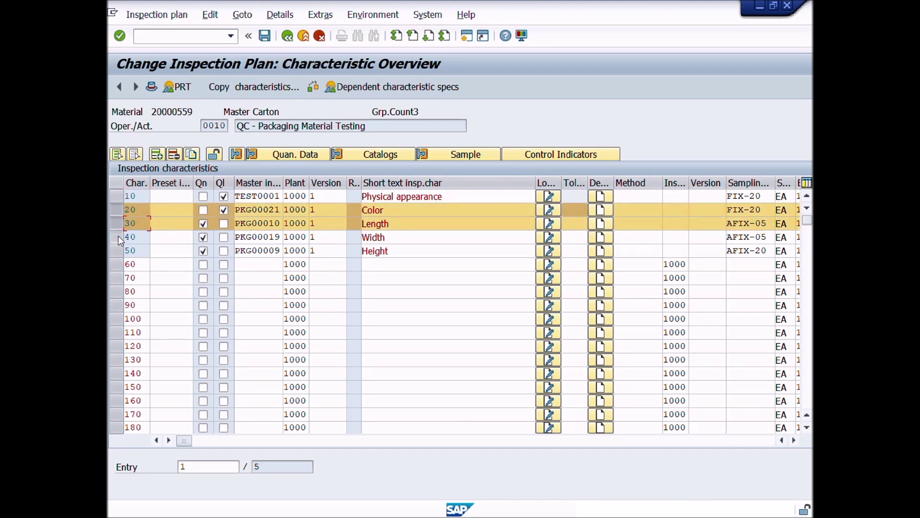
pyautogui.keyDown('shift'); pyautogui.click(118, 235); pyautogui.keyUp('shift')
pyautogui.keyDown('shift'); pyautogui.click(118, 250); pyautogui.keyUp('shift')
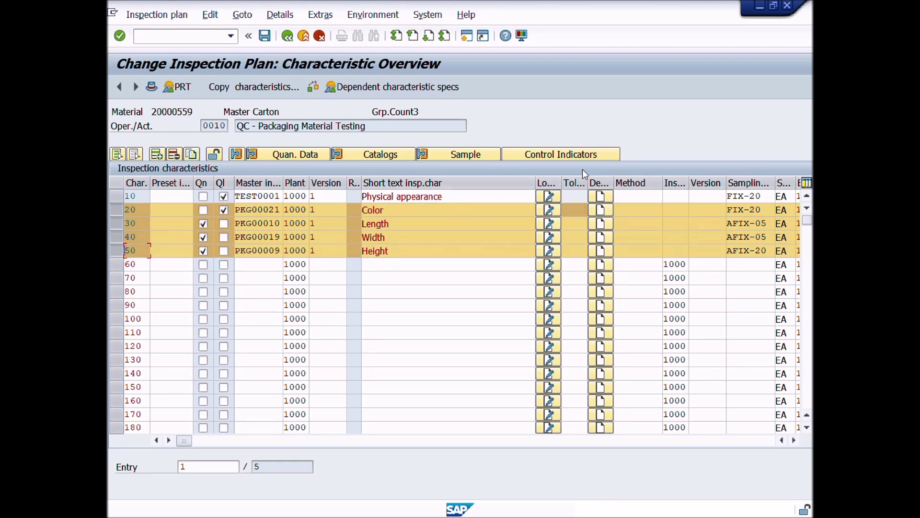
pyautogui.click(602, 155)
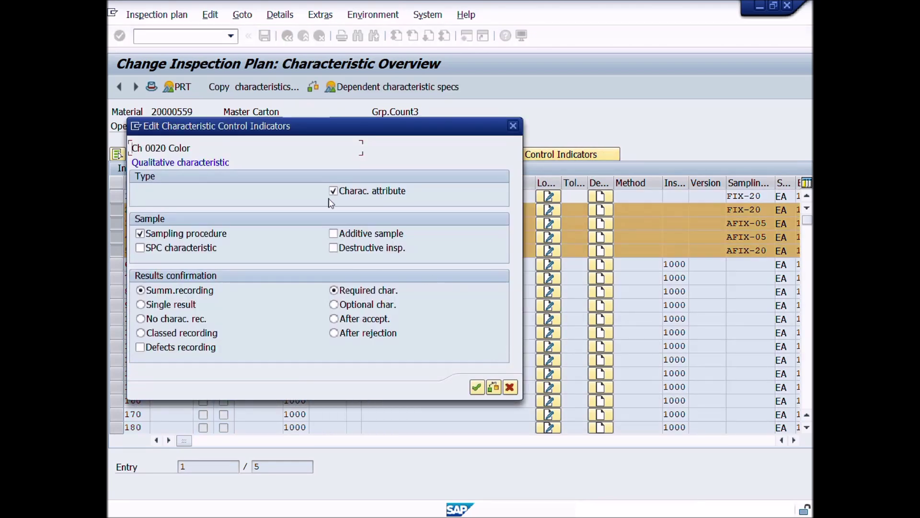
# Set the Long-term inspection indicator for the Color characteristic and accept its control indicators.
pyautogui.click(181, 149)
pyautogui.click(477, 387)
pyautogui.click(184, 278)
pyautogui.click(459, 428)
# Accept the Length characteristic's control indicators with Long-term inspection active.
pyautogui.doubleClick(191, 154)
pyautogui.click(476, 401)
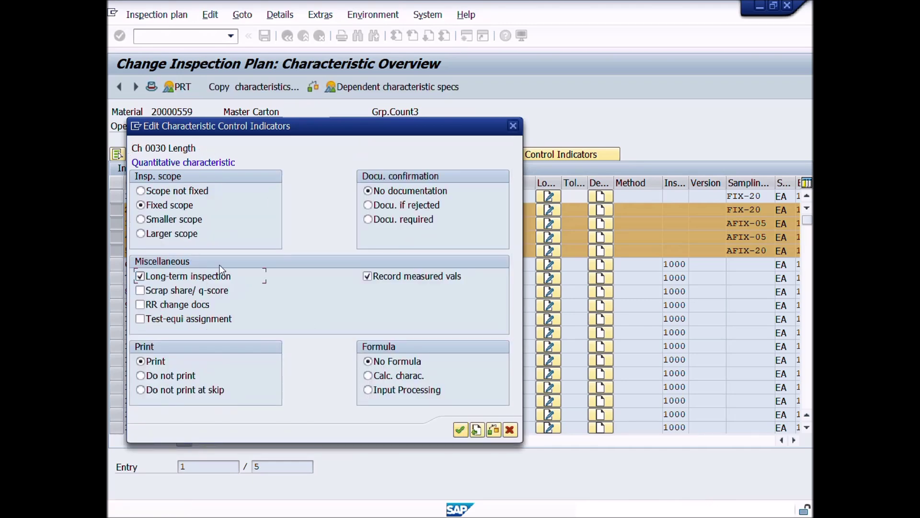
pyautogui.click(459, 428)
# Set the Long-term inspection indicator for the Width characteristic and accept its control indicators.
pyautogui.doubleClick(179, 148)
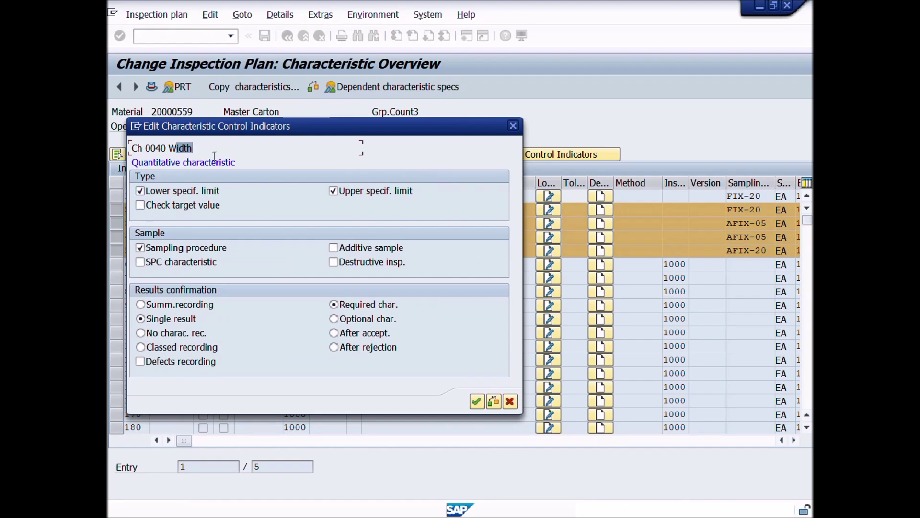
pyautogui.click(477, 401)
pyautogui.click(187, 276)
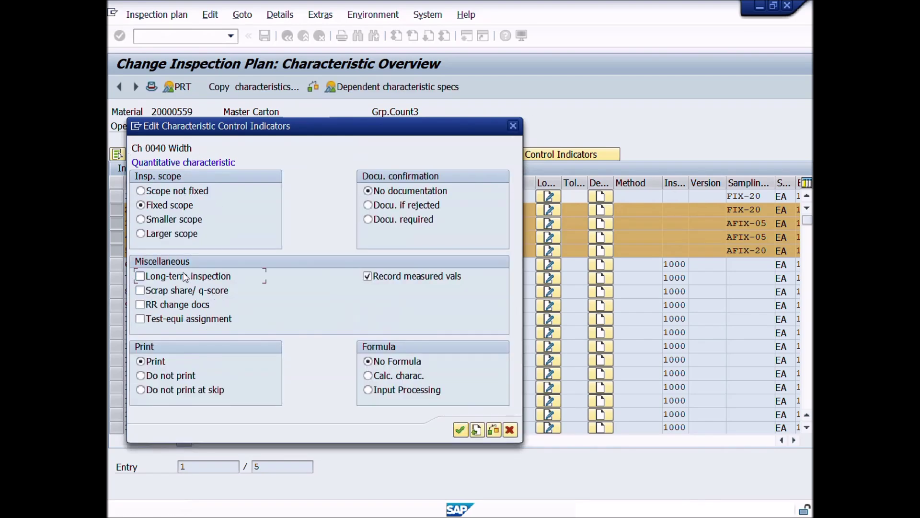
pyautogui.click(459, 429)
# Accept the Height characteristic's control indicators and deselect all characteristics in the overview.
pyautogui.doubleClick(170, 147)
pyautogui.click(477, 402)
pyautogui.click(458, 429)
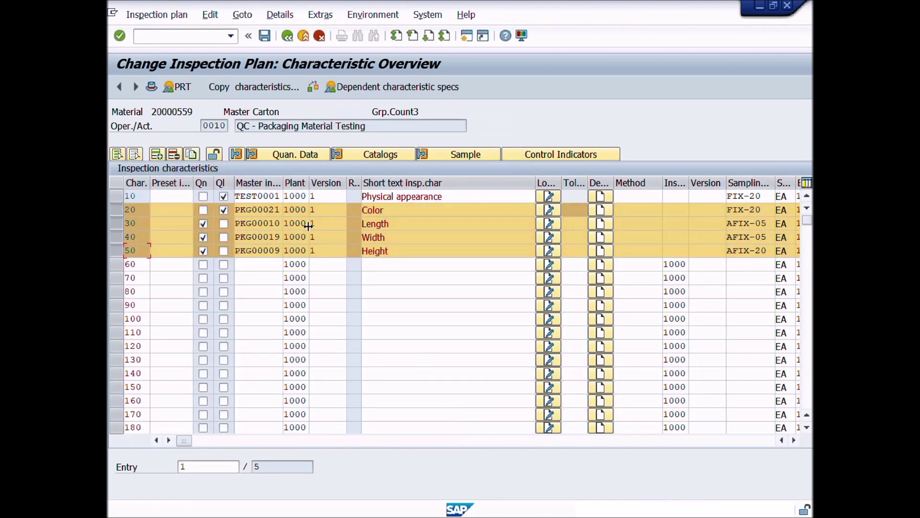
pyautogui.click(135, 154)
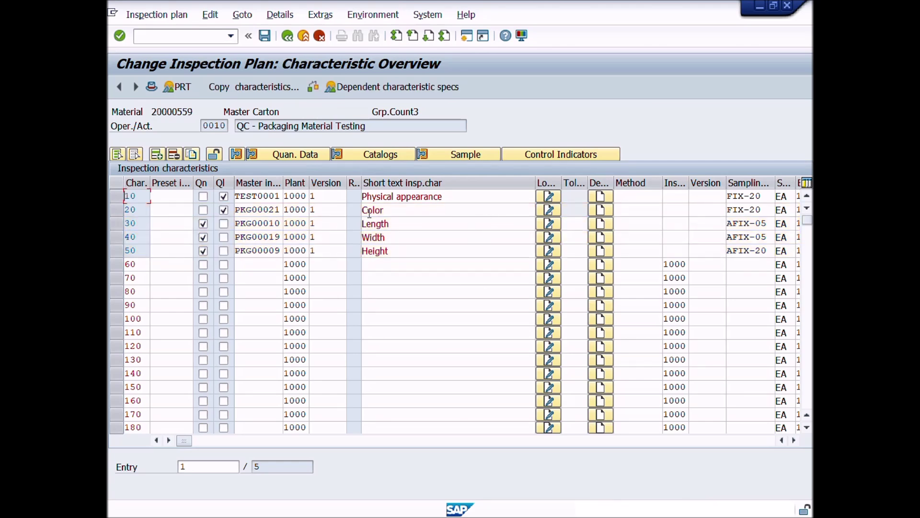
pyautogui.click(378, 197)
pyautogui.click(384, 210)
pyautogui.click(396, 225)
pyautogui.click(396, 237)
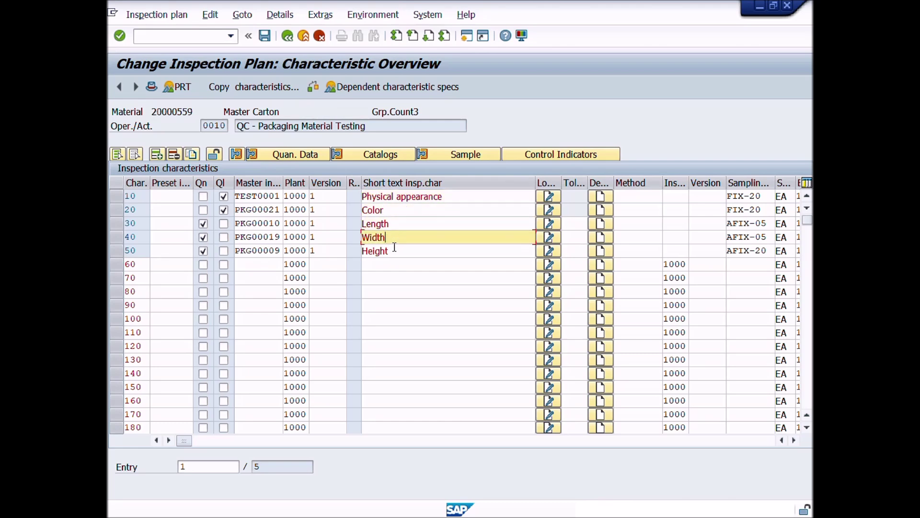
pyautogui.click(394, 248)
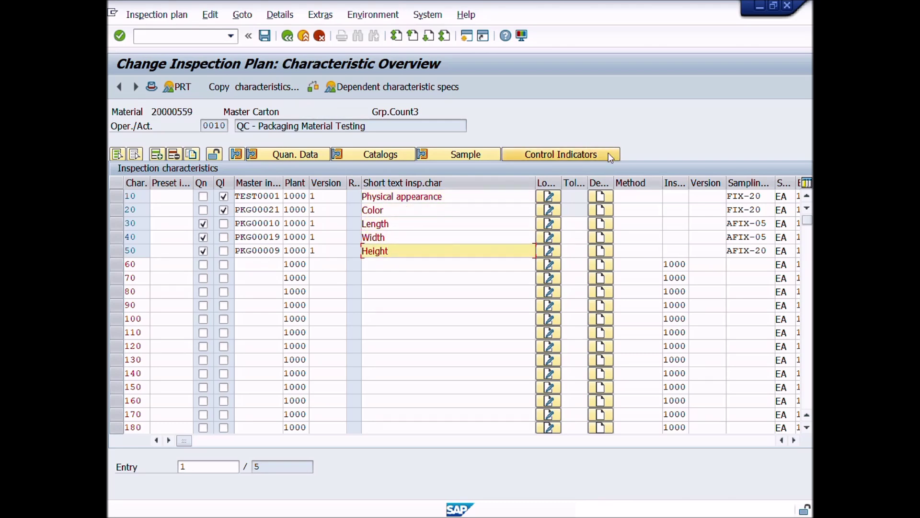
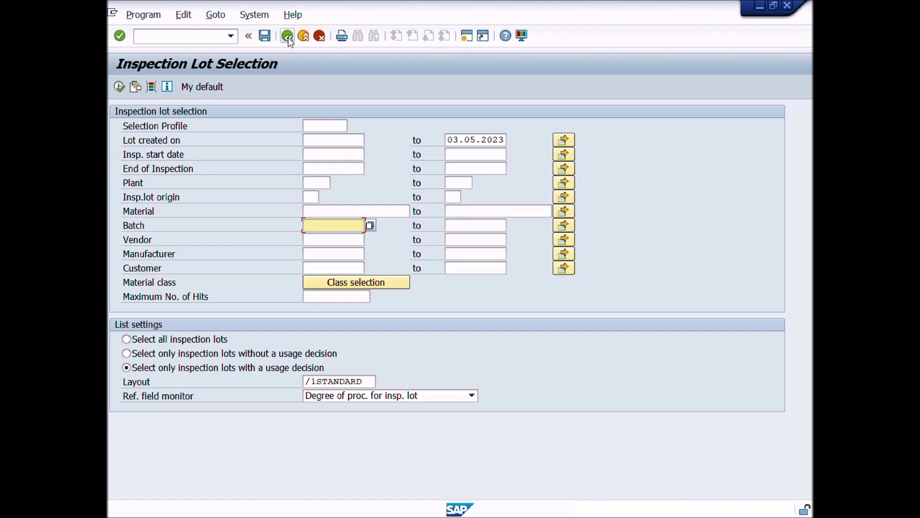
# Leave the current inspection lot selection and start transaction QA32 afresh.
pyautogui.click(288, 37)
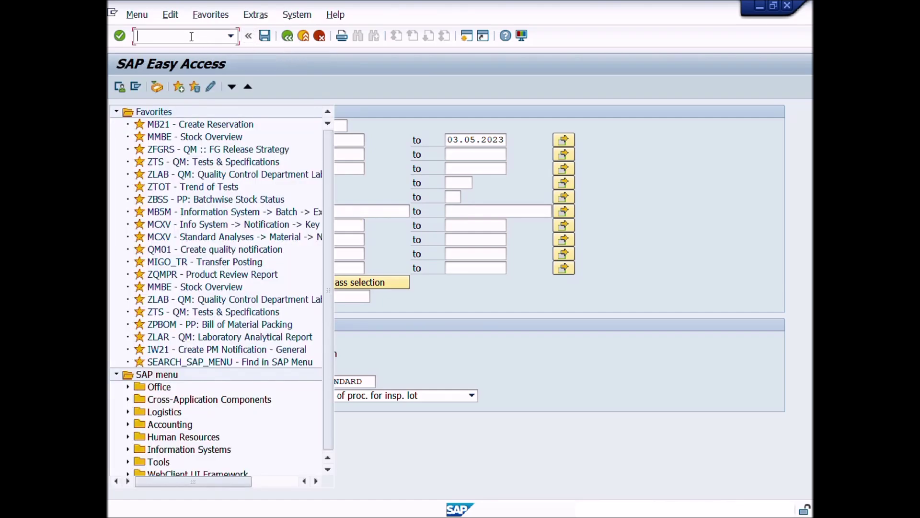
pyautogui.write('QA32')
pyautogui.press('Return')
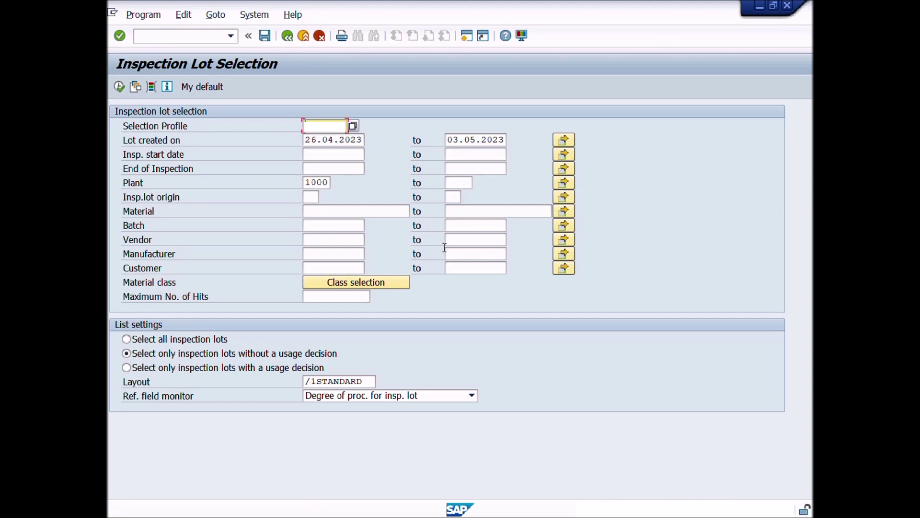
# Clear the start of the lot creation date range and restrict the inspection lot origin to 01.
pyautogui.press('Delete')
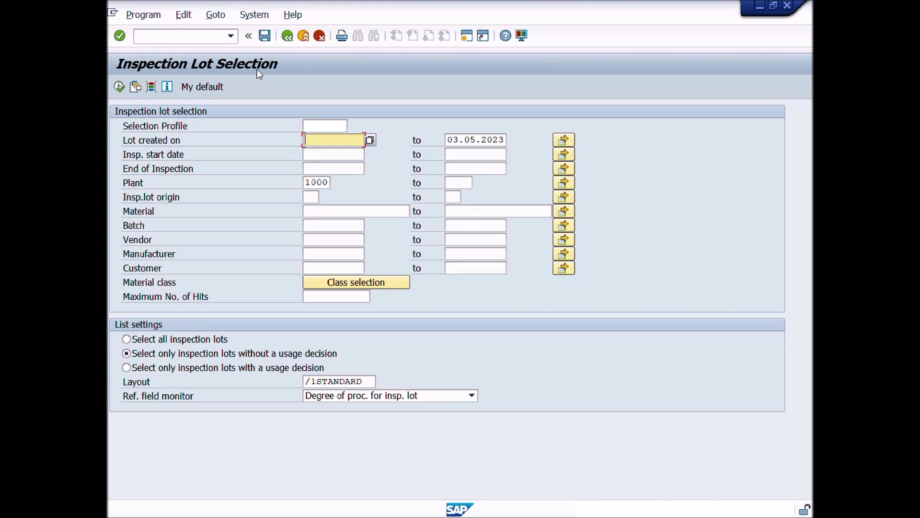
pyautogui.click(317, 198)
pyautogui.write('01')
pyautogui.click(343, 210)
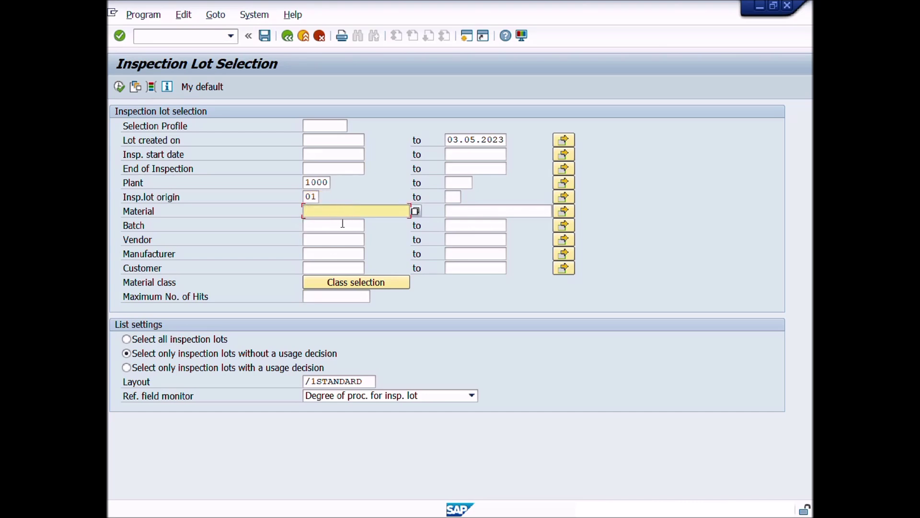
pyautogui.click(330, 223)
pyautogui.click(334, 240)
pyautogui.click(330, 255)
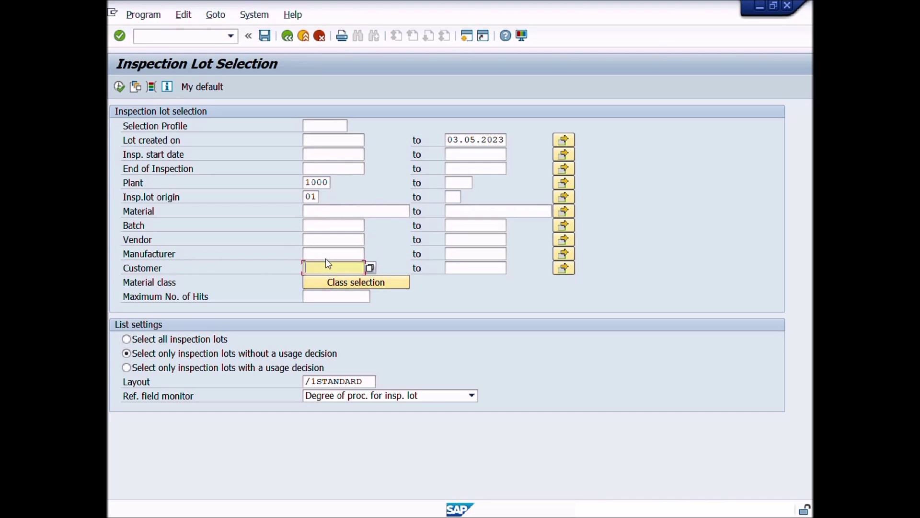
pyautogui.click(330, 240)
pyautogui.click(332, 224)
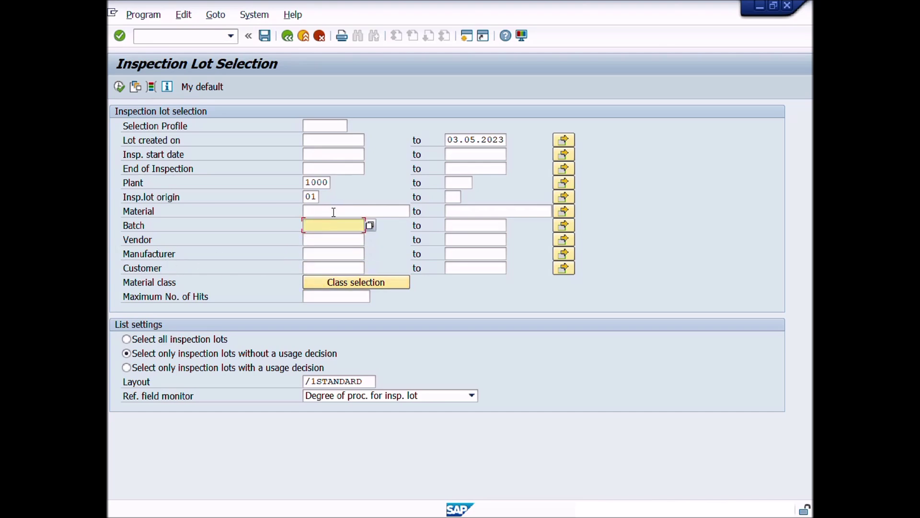
pyautogui.click(334, 212)
pyautogui.click(314, 183)
pyautogui.click(312, 197)
pyautogui.click(374, 209)
pyautogui.click(364, 223)
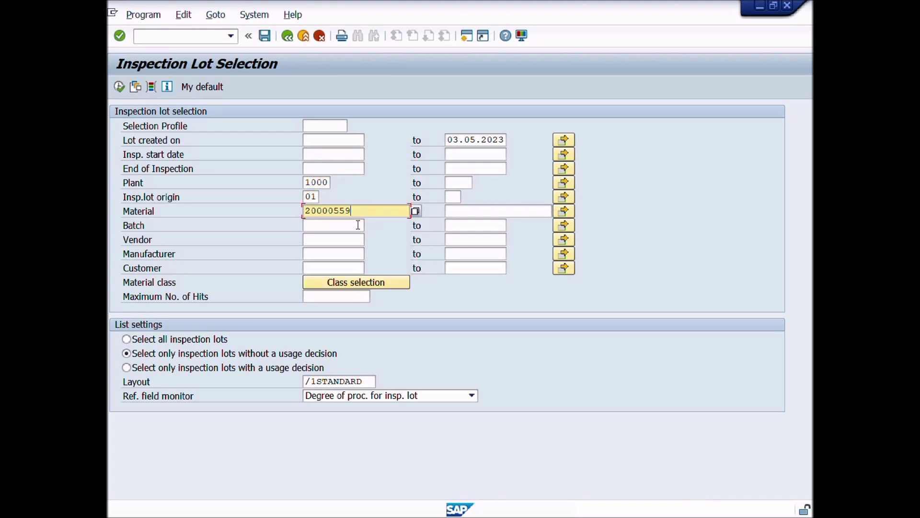
pyautogui.click(362, 224)
pyautogui.click(362, 225)
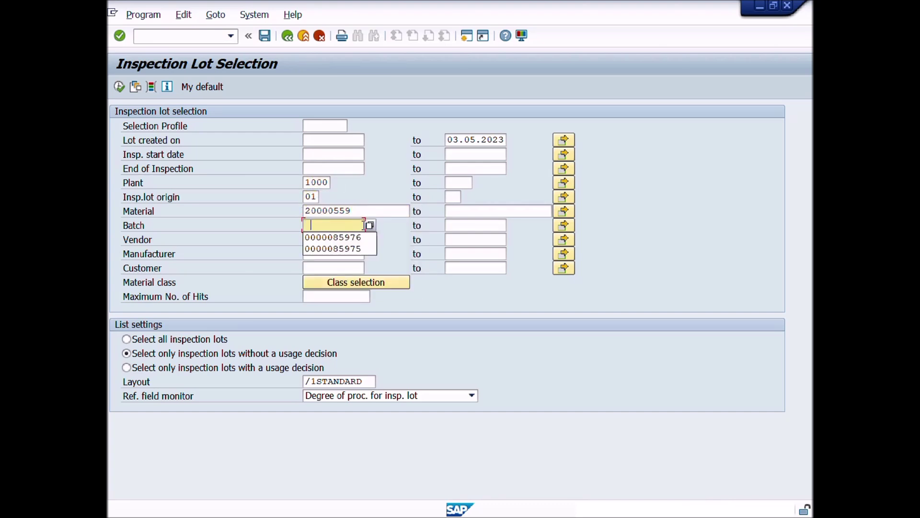
pyautogui.click(348, 236)
pyautogui.click(348, 239)
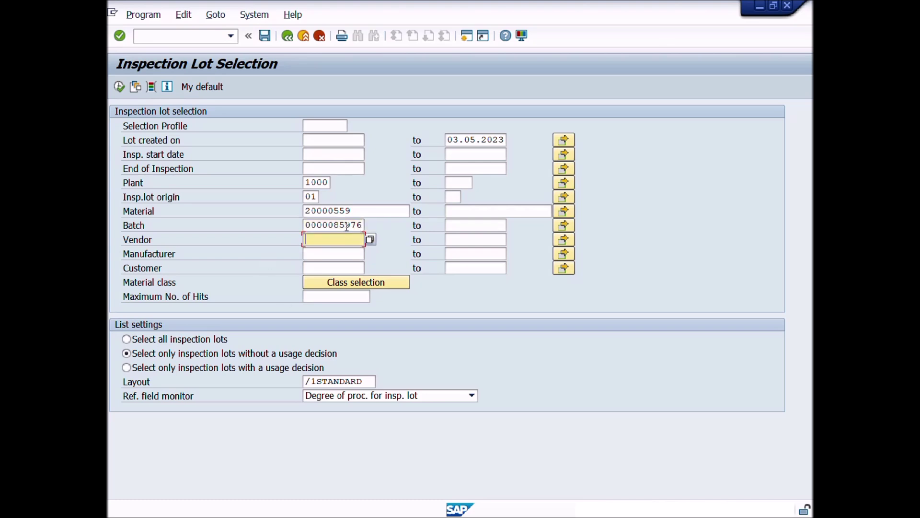
pyautogui.click(147, 229)
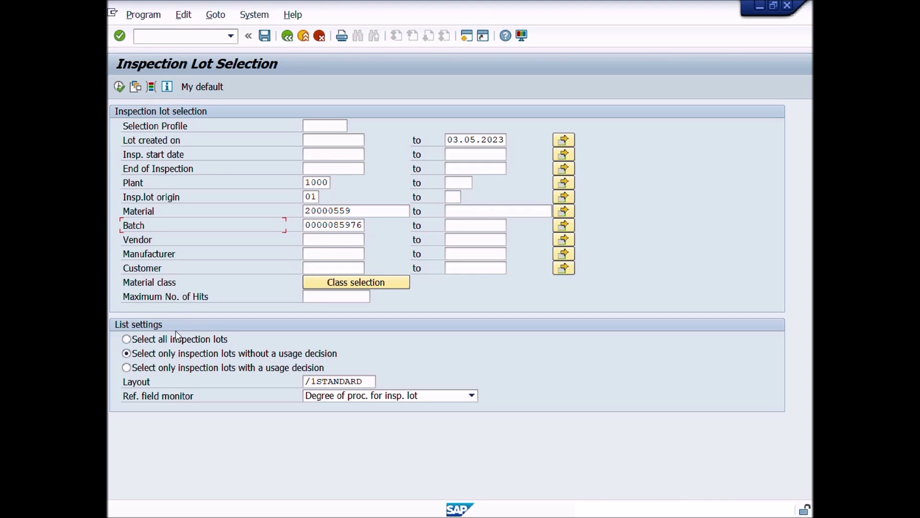
# Limit the selection to inspection lots with a usage decision and run it to list the matching lots.
pyautogui.click(137, 369)
pyautogui.click(119, 87)
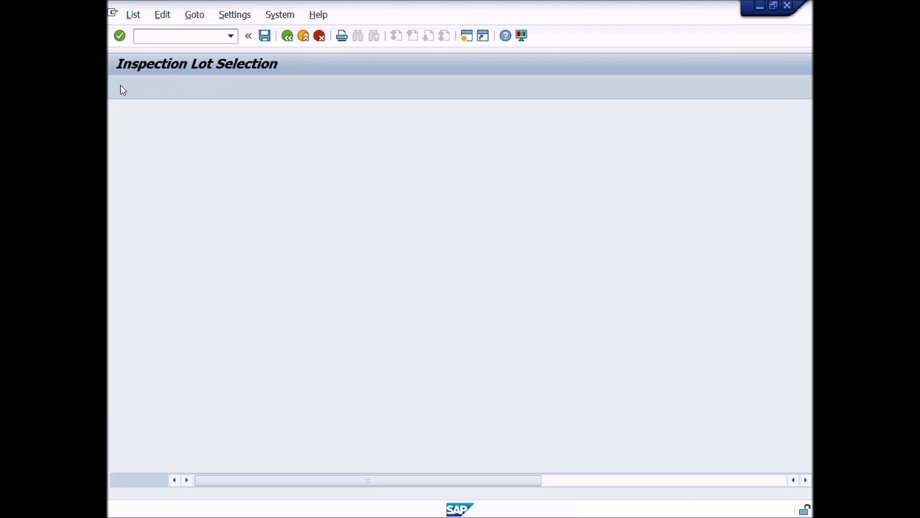
pyautogui.hscroll(5, 280, 311)
pyautogui.hscroll(-5, 281, 311)
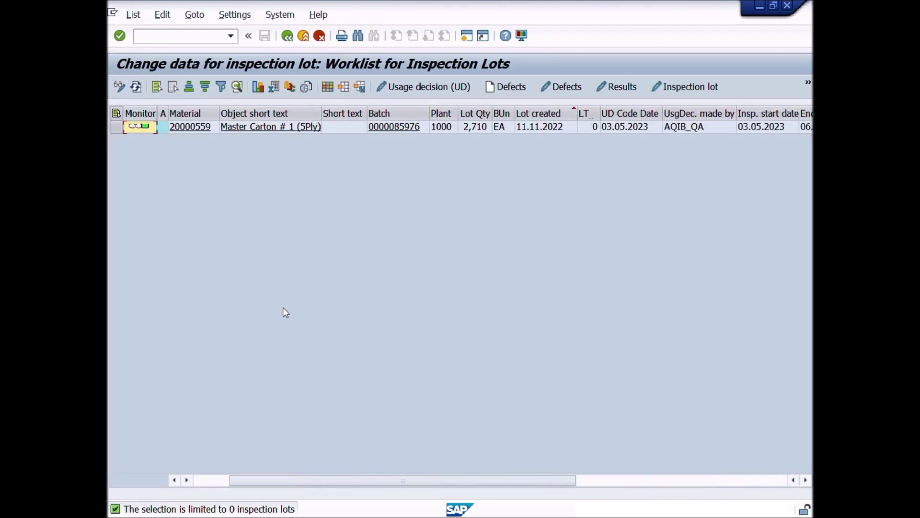
pyautogui.hscroll(6, 282, 306)
# Try to record results for the listed Master Carton inspection lot straight from the worklist.
pyautogui.click(116, 127)
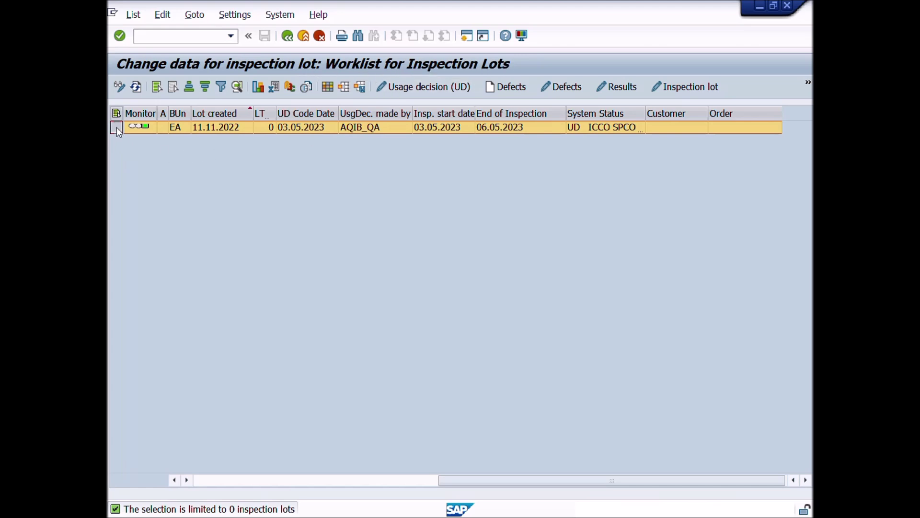
pyautogui.click(561, 143)
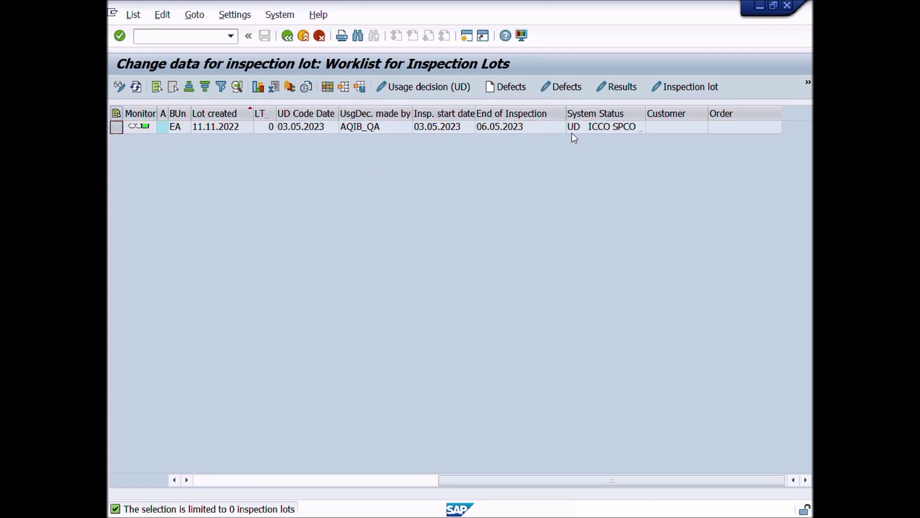
pyautogui.click(116, 127)
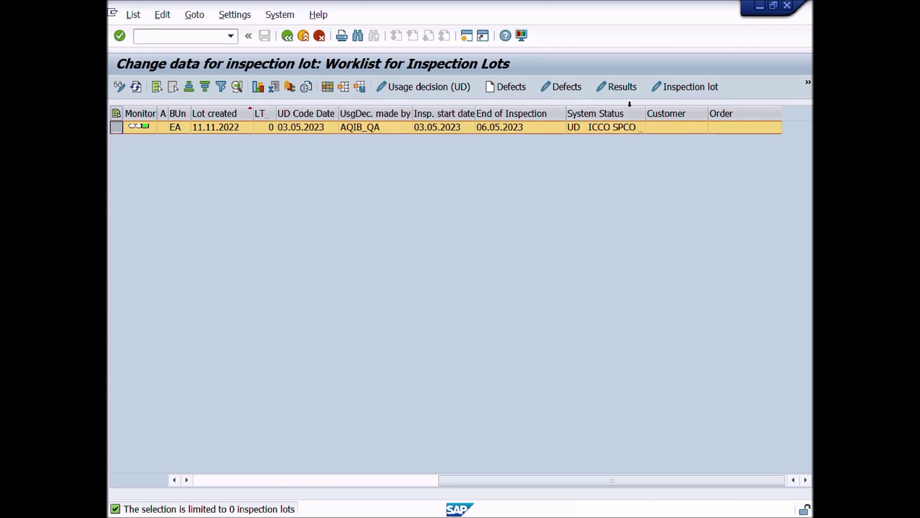
pyautogui.click(624, 88)
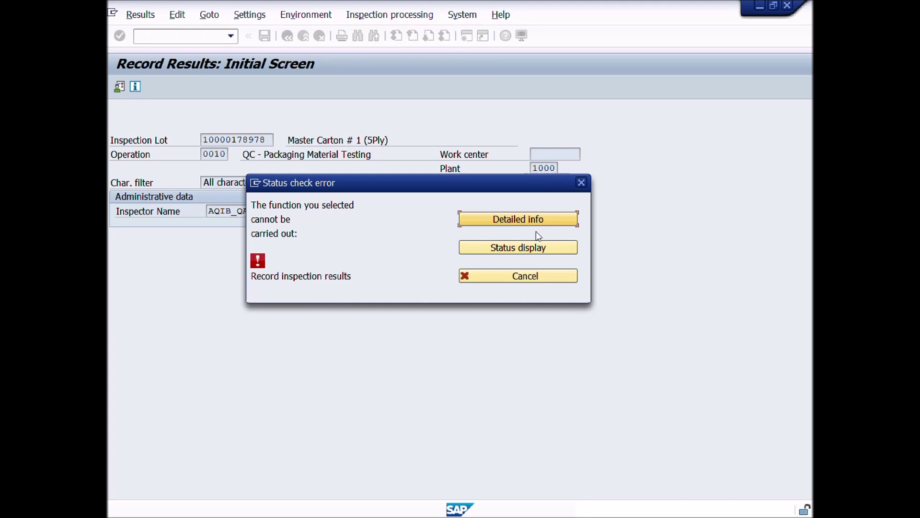
pyautogui.click(581, 182)
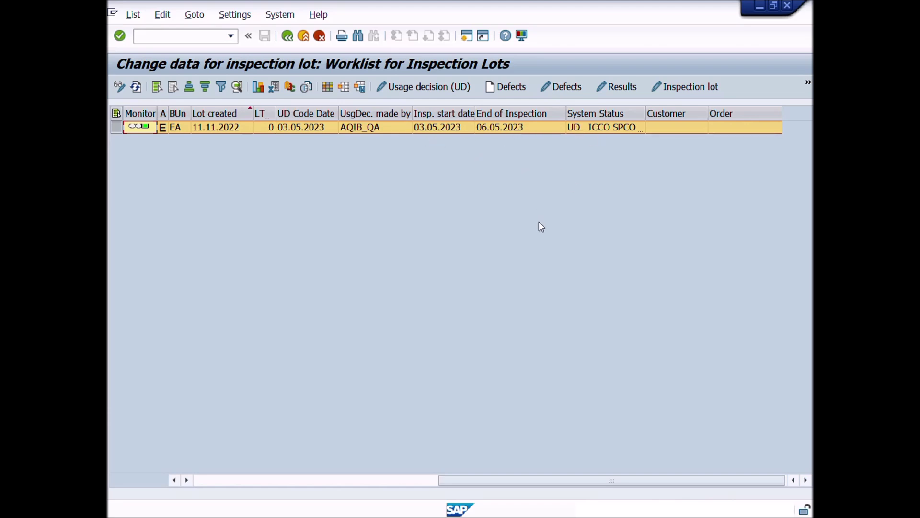
# Open the Master Carton lot's usage decision for changing and examine its system status.
pyautogui.click(116, 127)
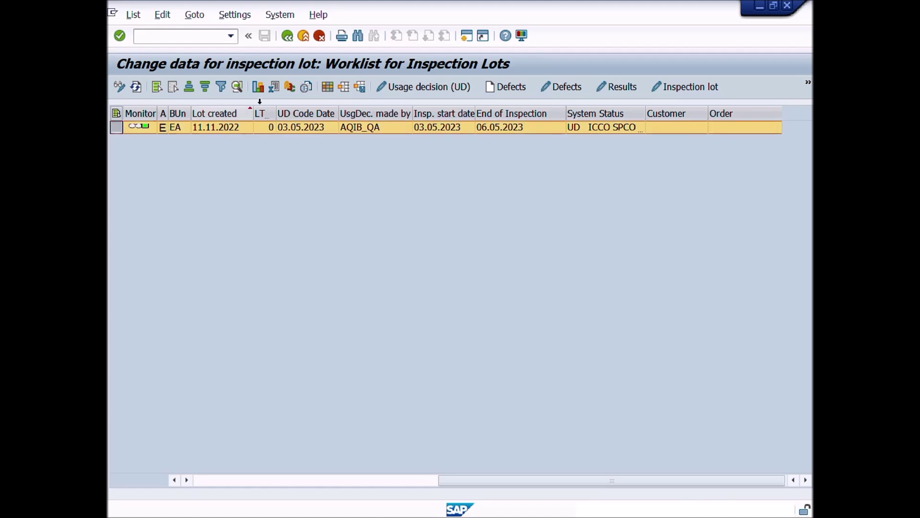
pyautogui.click(464, 90)
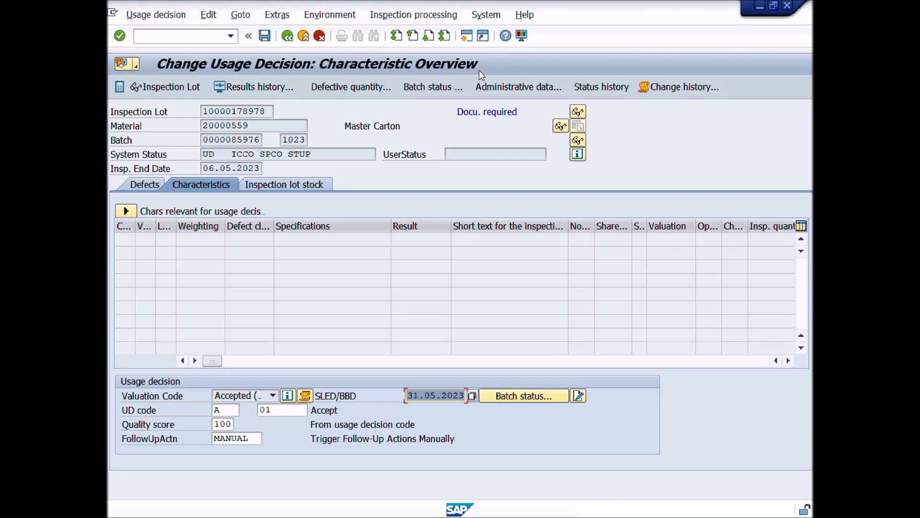
pyautogui.click(217, 154)
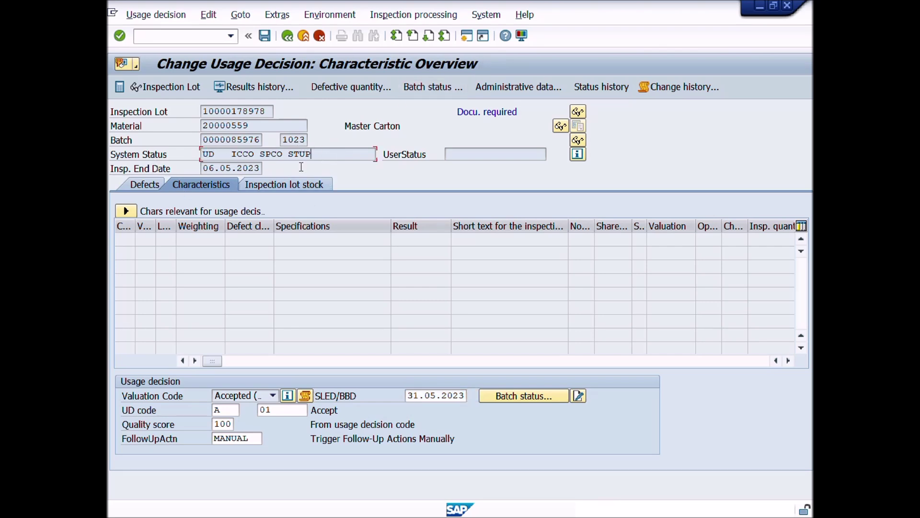
pyautogui.moveTo(260, 155); pyautogui.dragTo(289, 160)
pyautogui.click(335, 155)
# Reset the lot's inspection completion and save the usage decision.
pyautogui.click(209, 15)
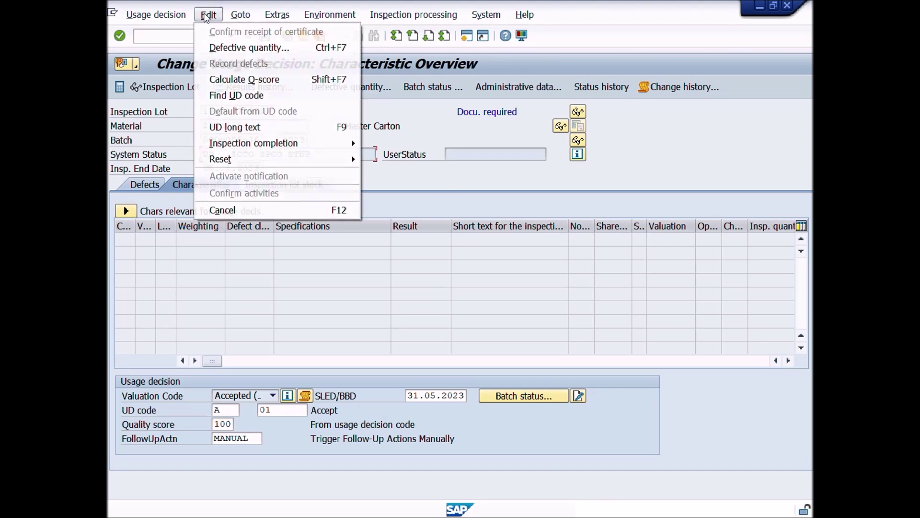
pyautogui.moveTo(340, 159)
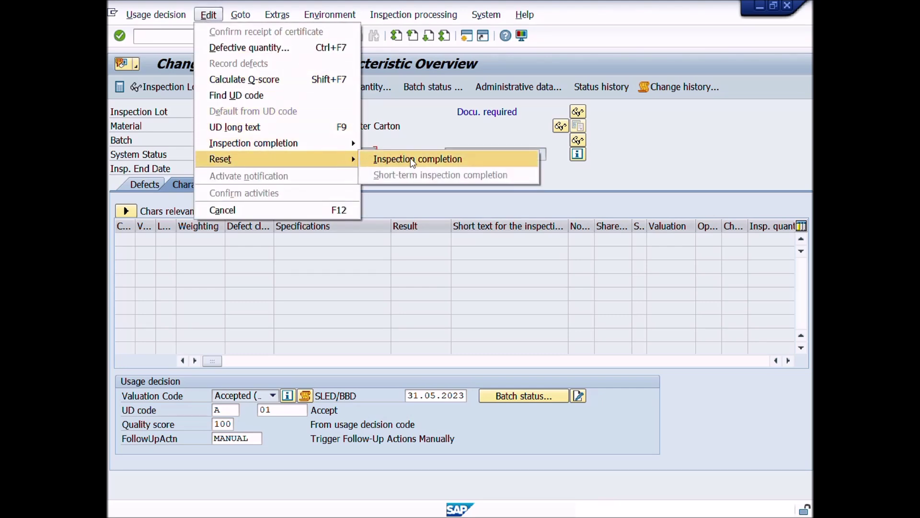
pyautogui.click(451, 159)
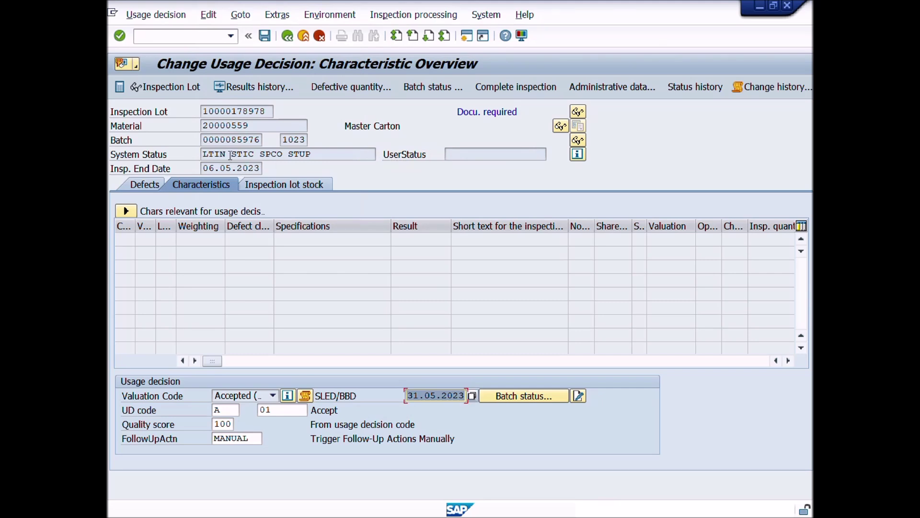
pyautogui.moveTo(226, 154); pyautogui.dragTo(154, 151)
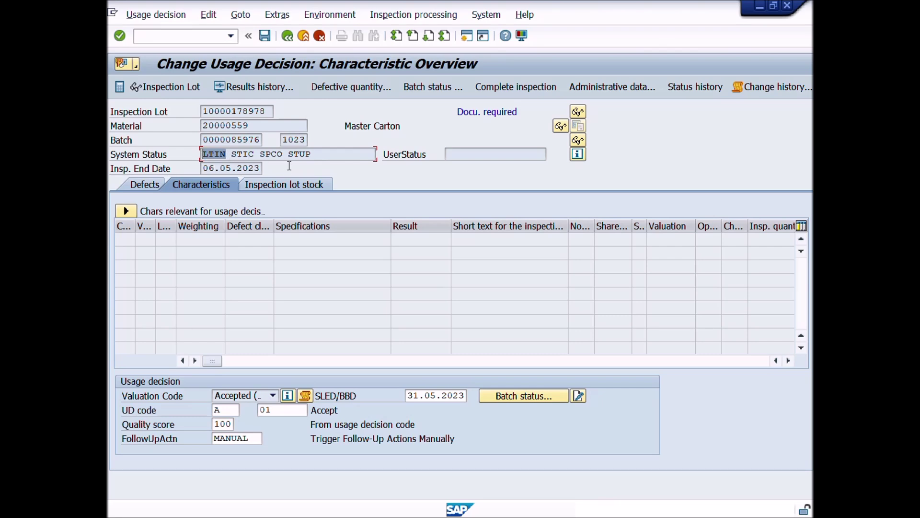
pyautogui.click(341, 155)
pyautogui.click(265, 36)
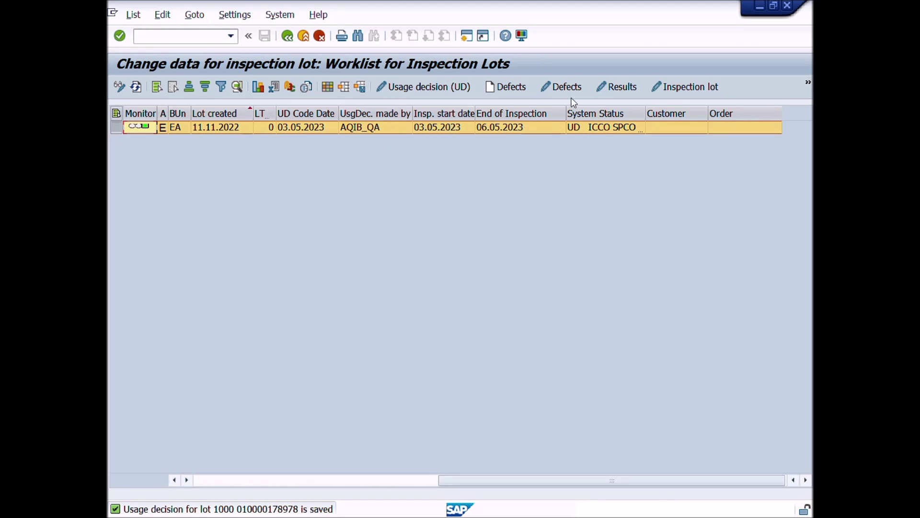
# Open results recording for the Master Carton lot as a long-term inspection and set the Height characteristic back to processing.
pyautogui.click(619, 87)
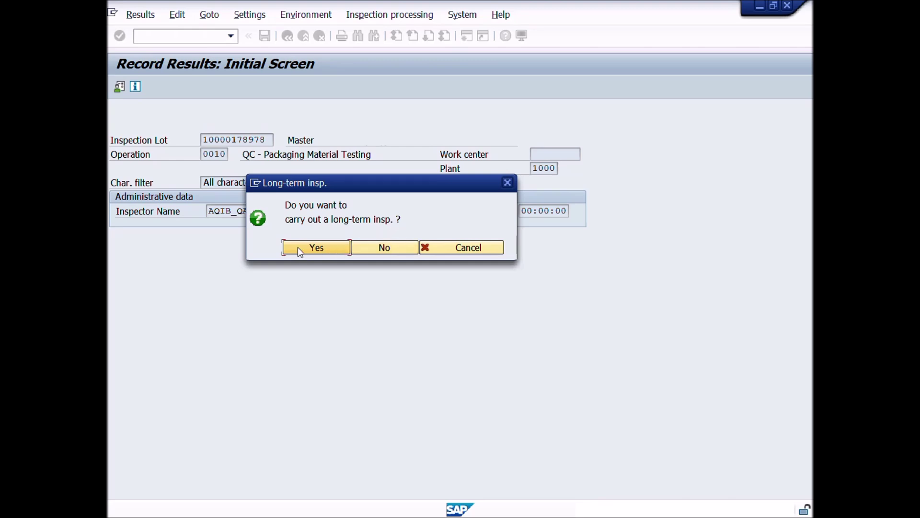
pyautogui.click(329, 253)
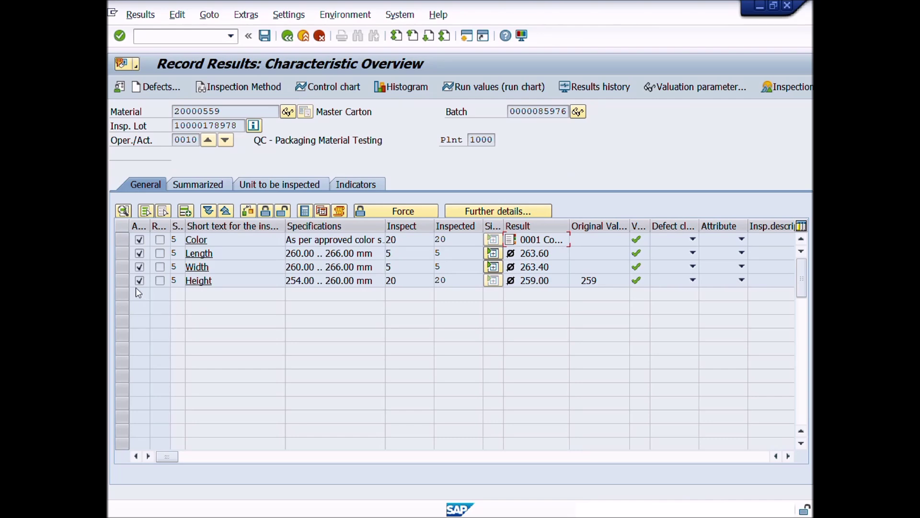
pyautogui.click(123, 283)
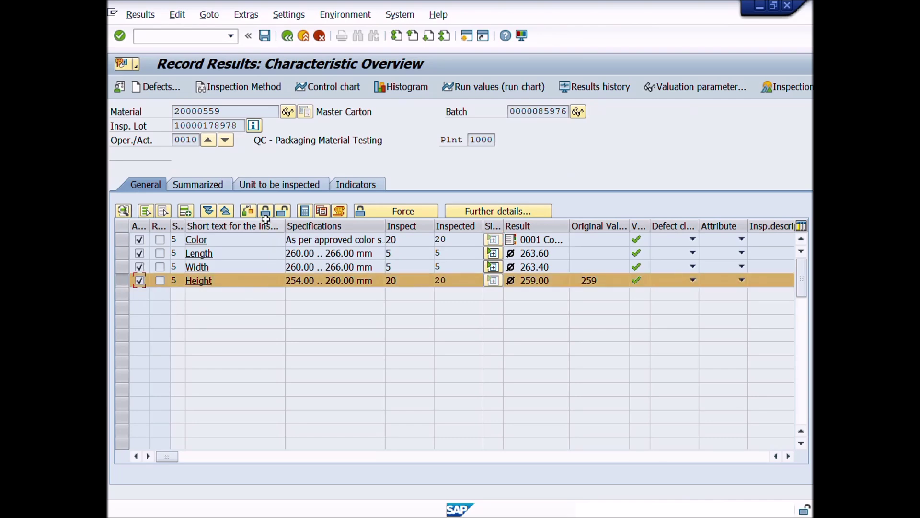
pyautogui.click(281, 212)
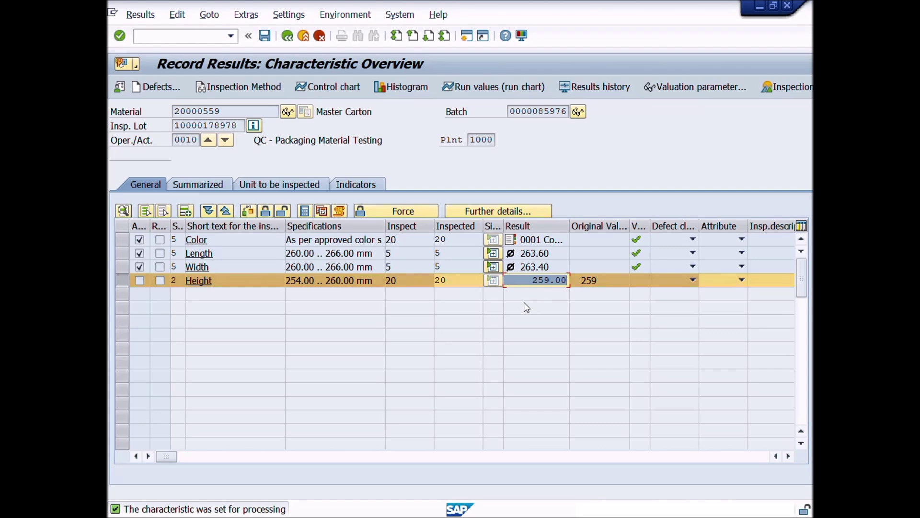
# Record 258 as the Height result, valuate and close the characteristic, and save the results.
pyautogui.write('258')
pyautogui.press('Return')
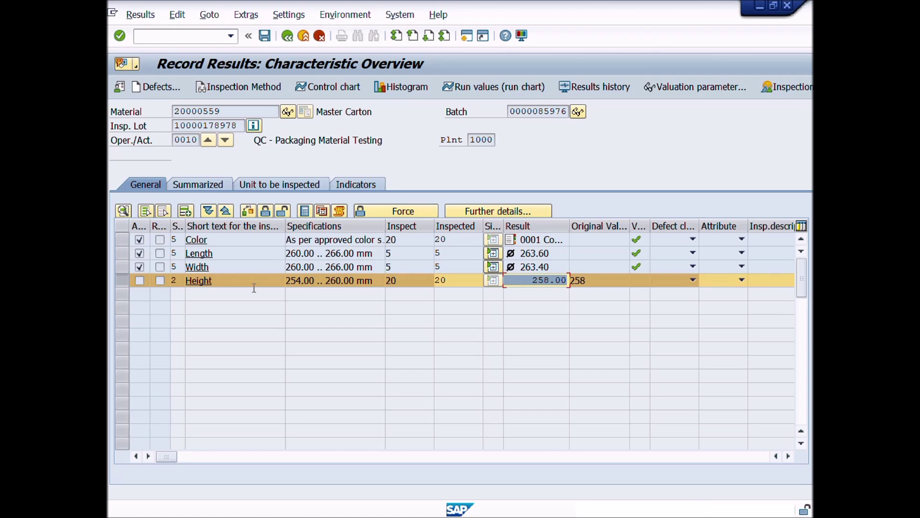
pyautogui.click(250, 212)
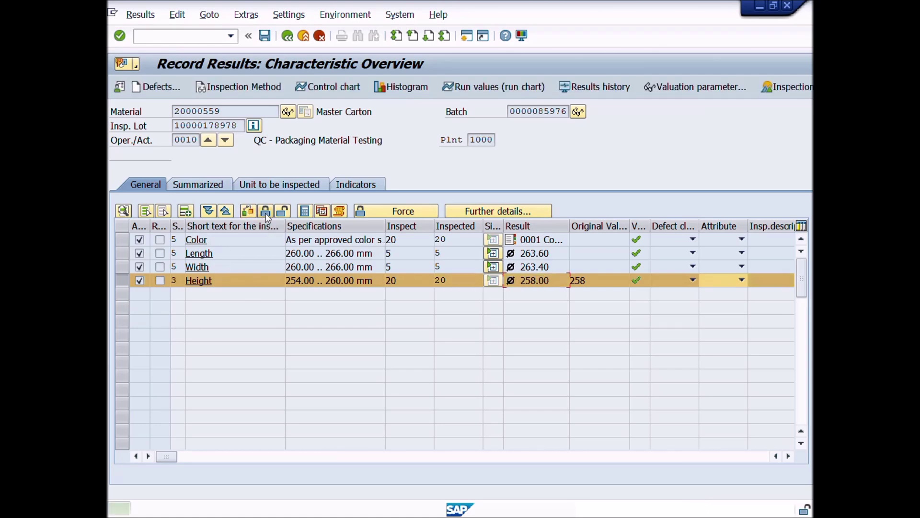
pyautogui.click(265, 211)
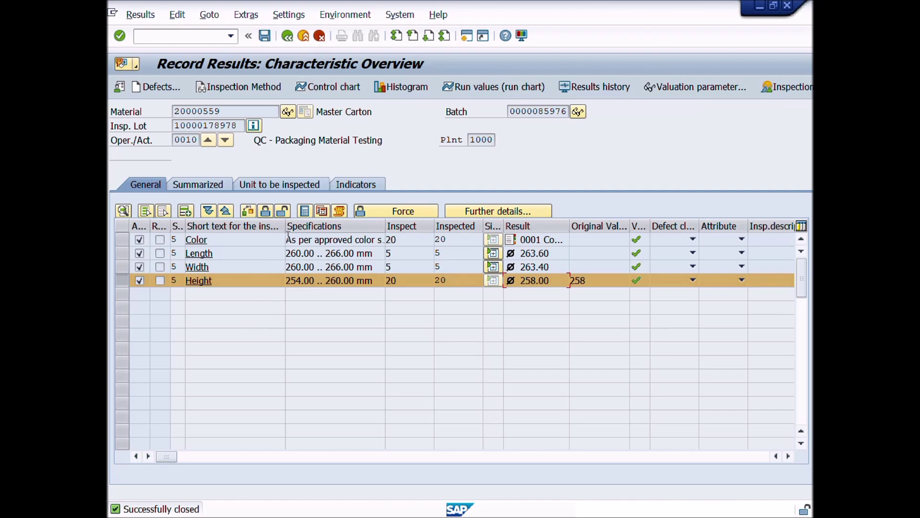
pyautogui.click(121, 280)
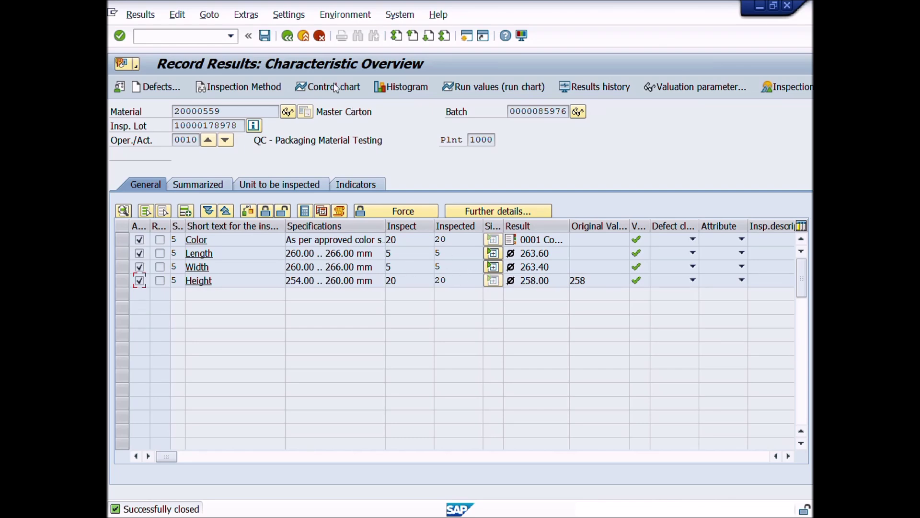
pyautogui.click(265, 36)
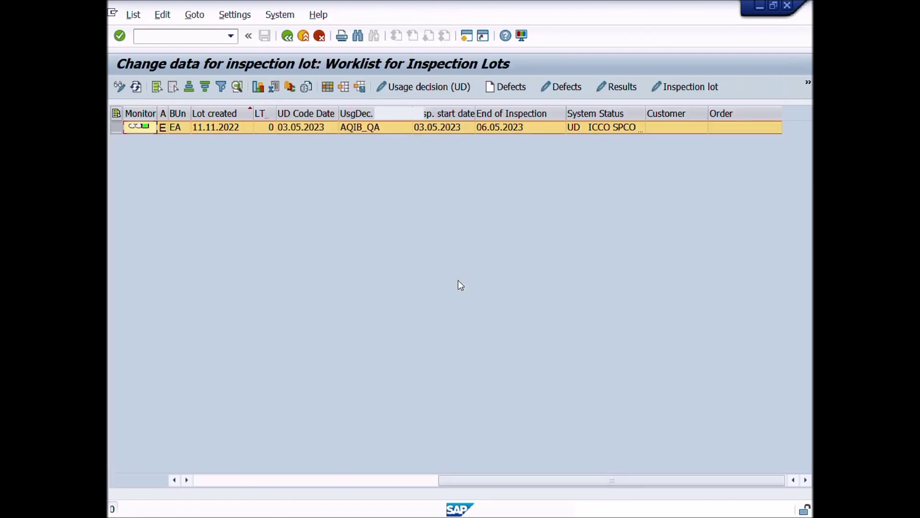
# Refresh the worklist, then complete the long-term inspection in the Master Carton lot's usage decision and save it.
pyautogui.click(138, 87)
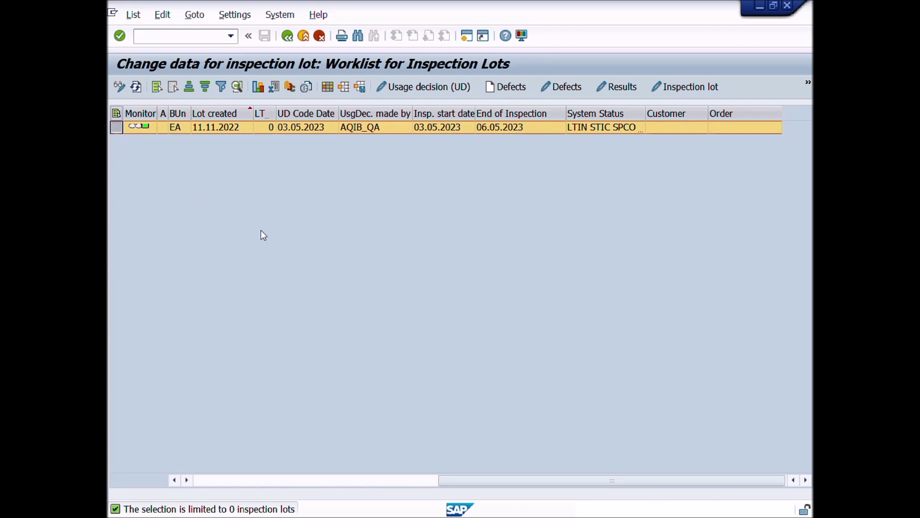
pyautogui.click(453, 86)
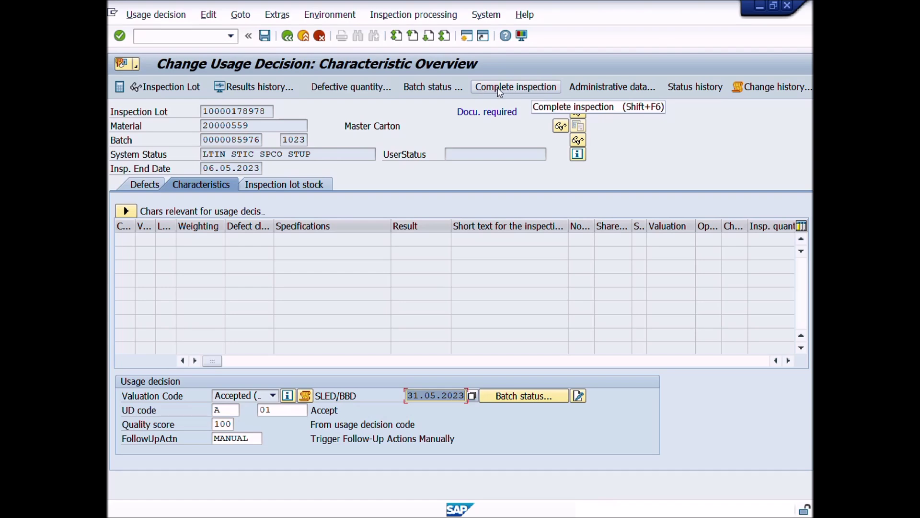
pyautogui.click(516, 88)
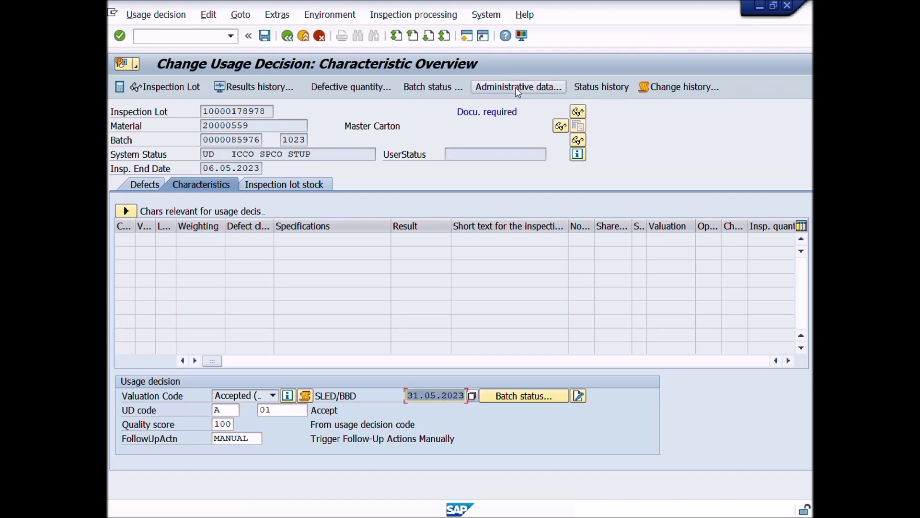
pyautogui.doubleClick(218, 155)
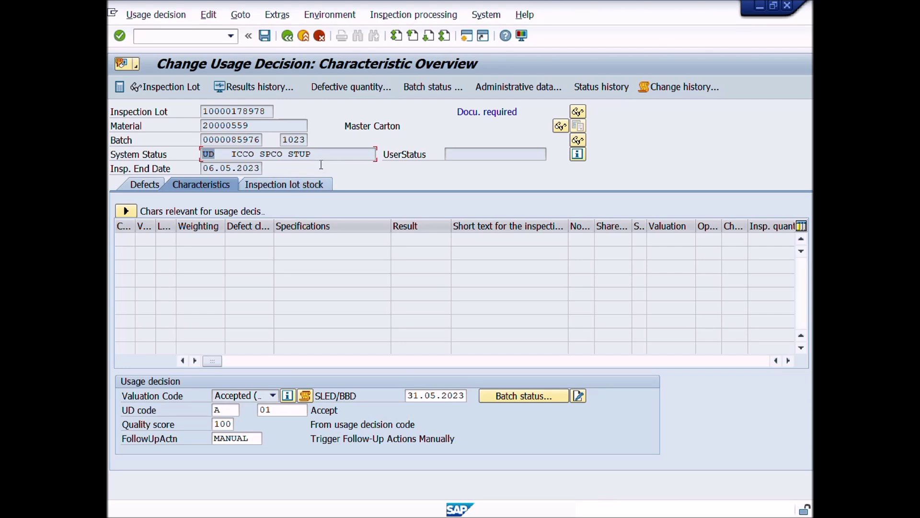
pyautogui.click(228, 160)
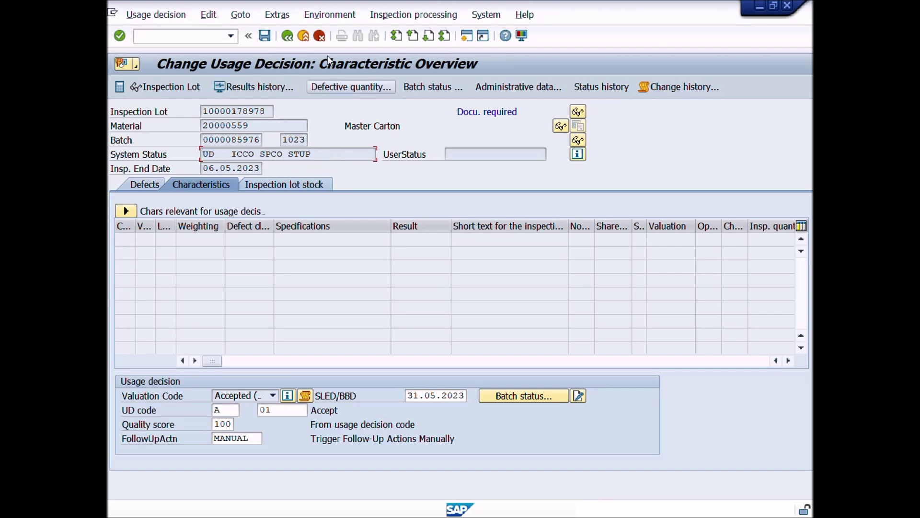
pyautogui.click(265, 38)
pyautogui.click(264, 37)
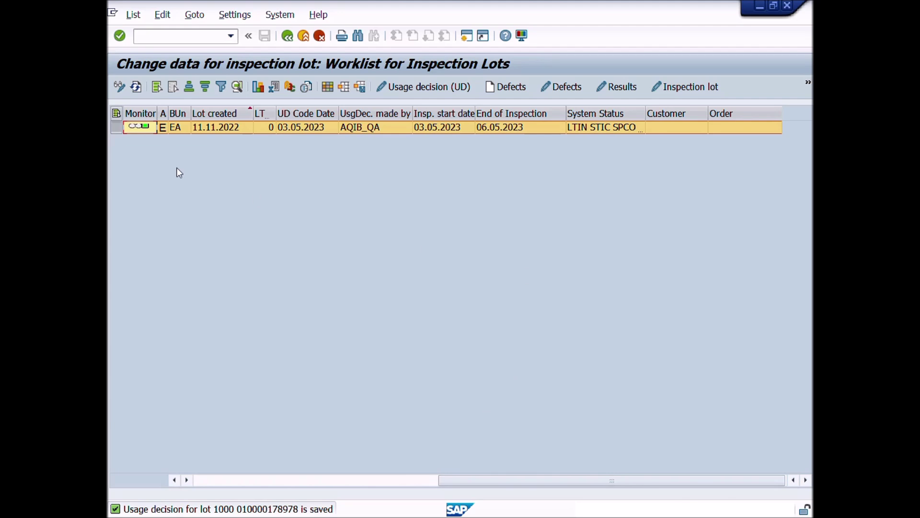
# Refresh the worklist and widen the System Status column to read the lot's full status.
pyautogui.click(136, 87)
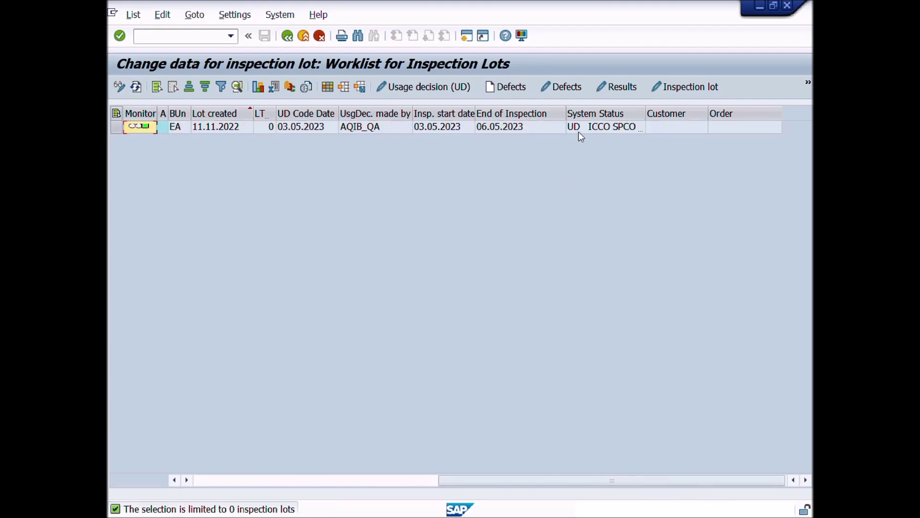
pyautogui.doubleClick(646, 112)
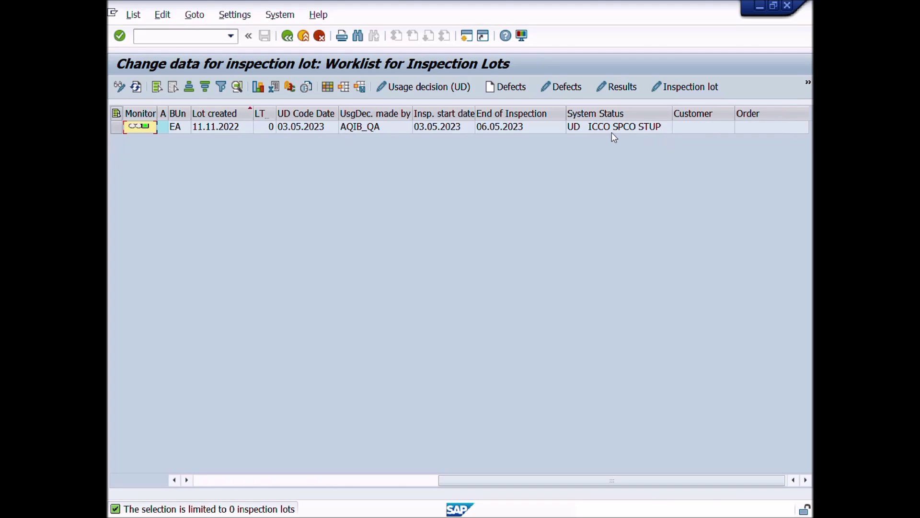